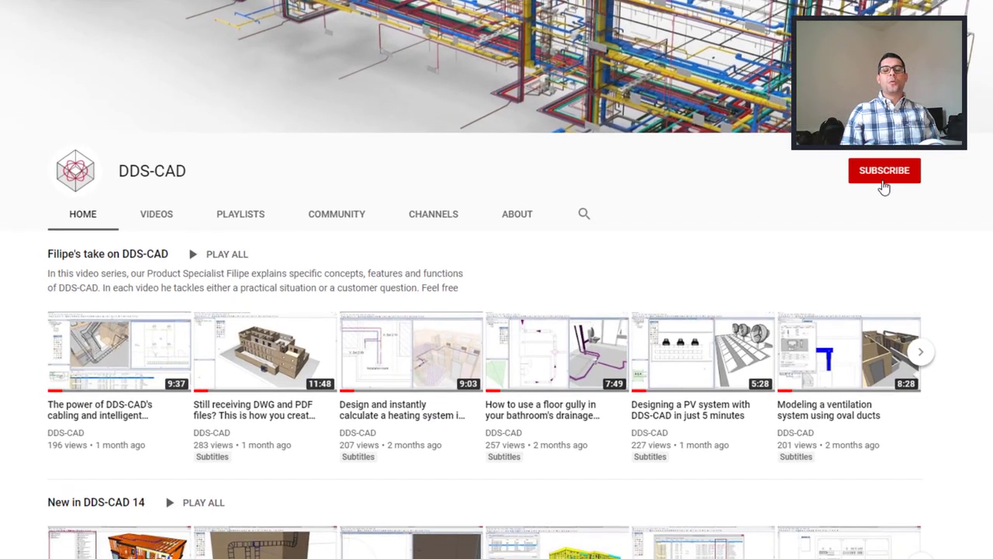
- Subscribe to the DDS-CAD channel on its YouTube page
click(883, 175)
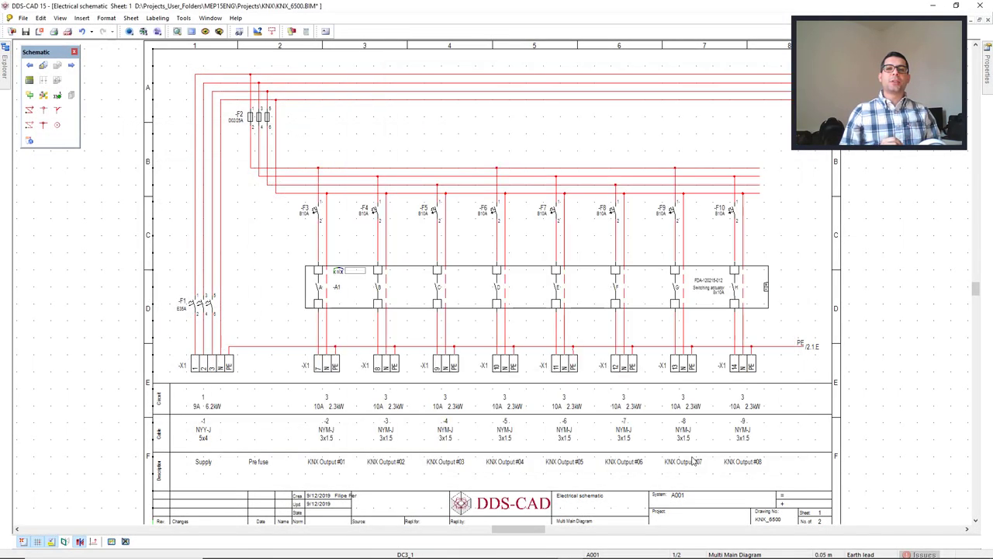
- Give outputs #01–#03 one shared terminal, cable and grouped product, then redraw
click(73, 97)
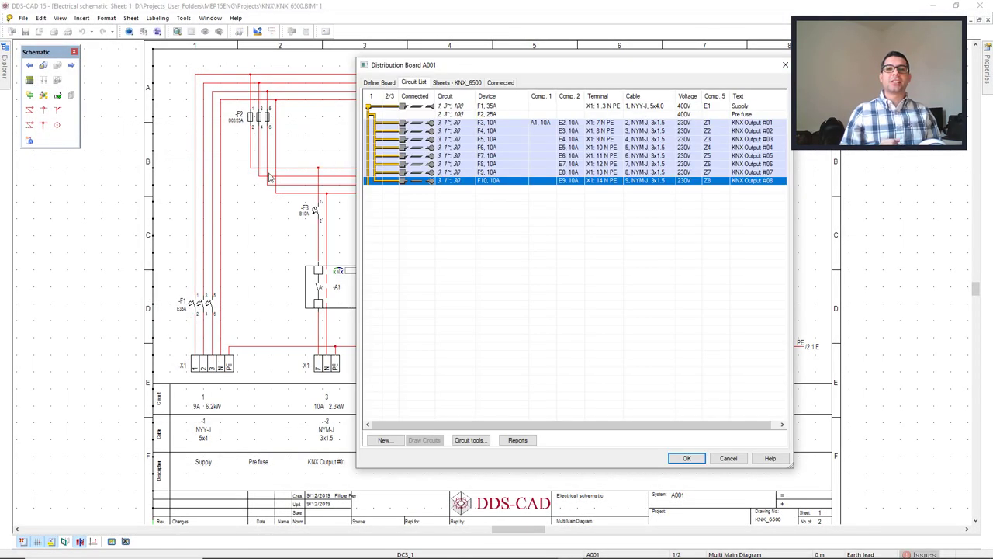
click(685, 459)
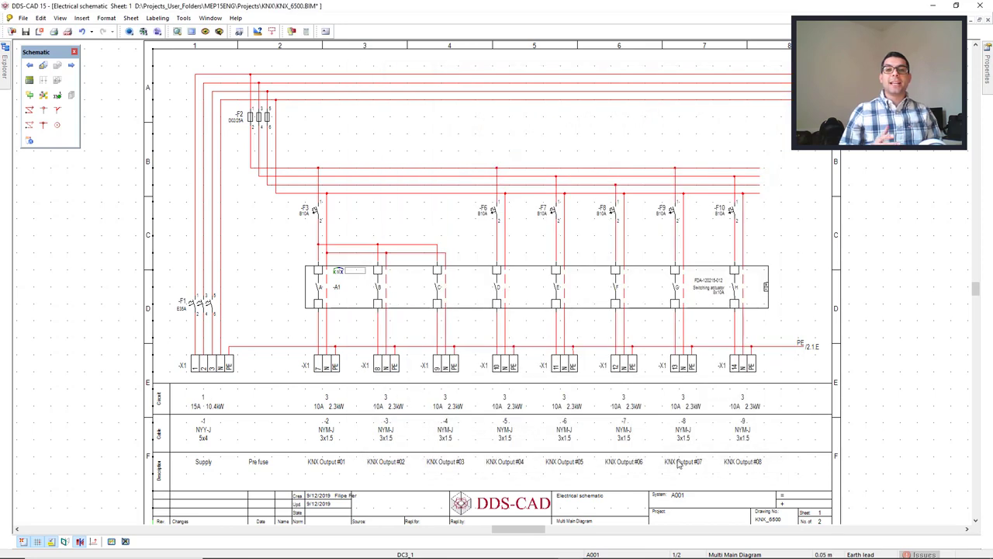
click(29, 81)
right_click(574, 124)
click(614, 104)
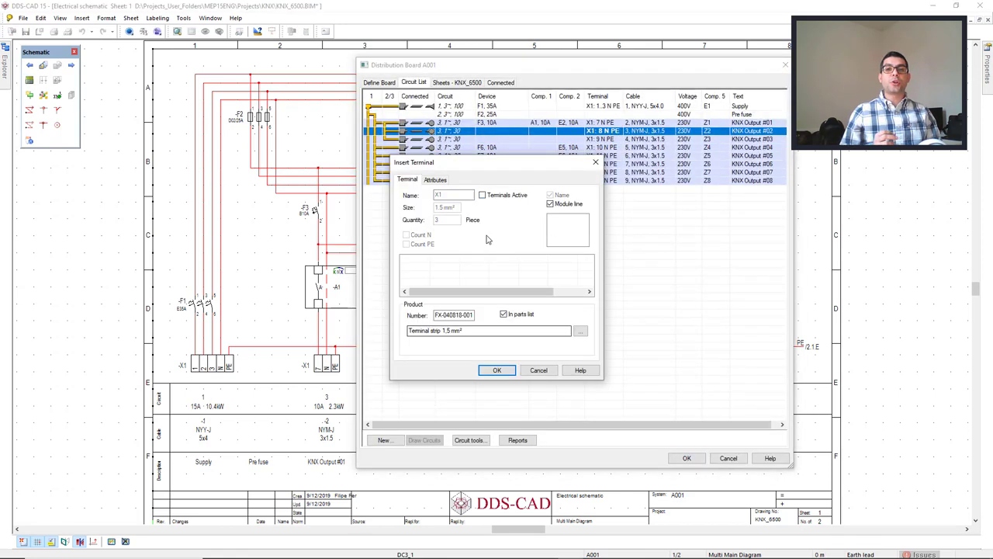
click(497, 370)
click(476, 362)
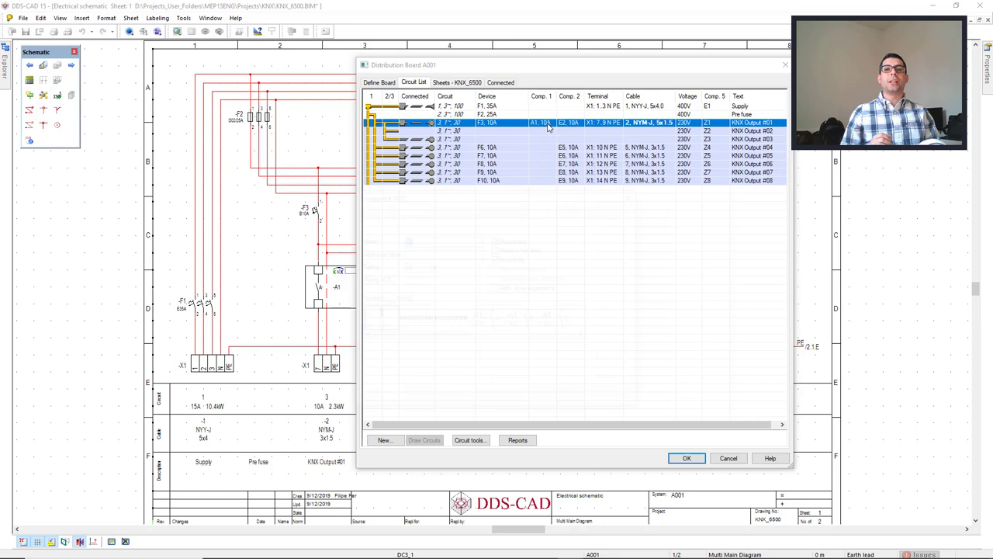
double_click(547, 126)
click(587, 148)
click(472, 401)
click(685, 458)
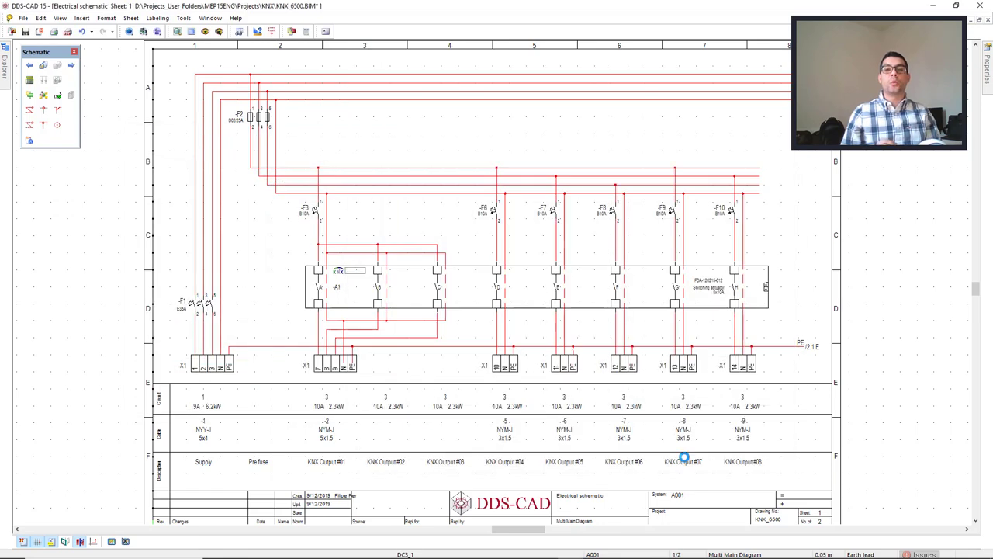
- Give outputs #07 and #08 a shared terminal, a 5-core cable and a grouped wiring symbol
click(29, 80)
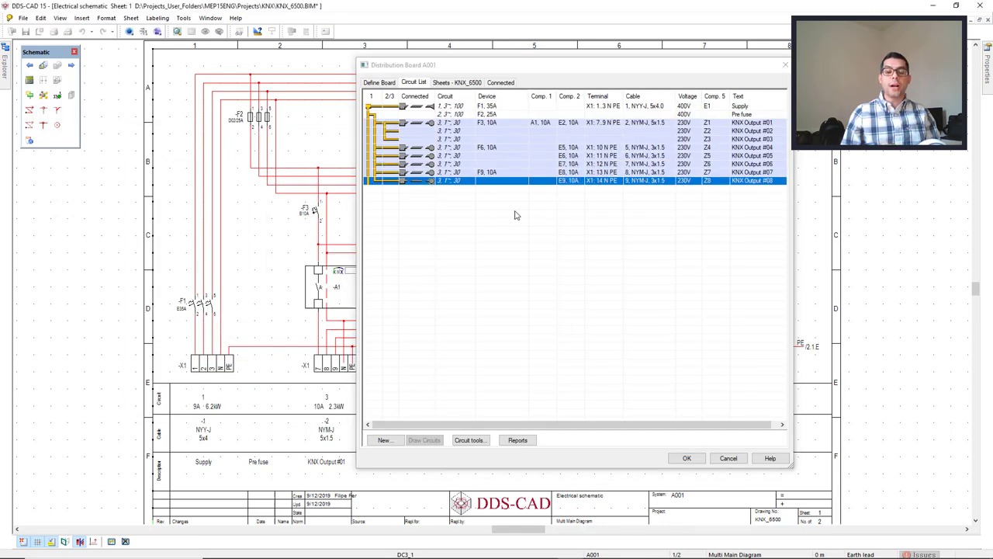
right_click(638, 180)
click(665, 214)
click(595, 163)
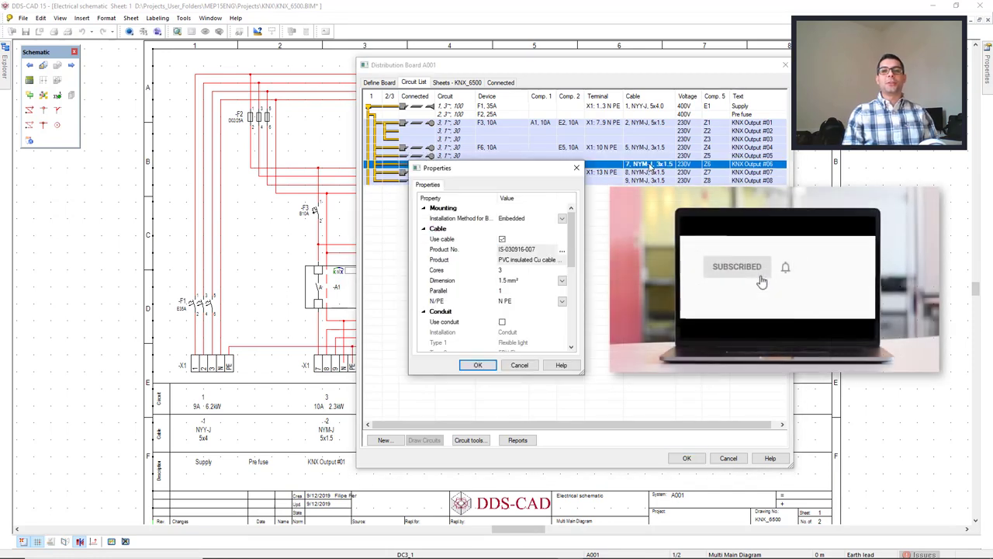
click(476, 363)
double_click(391, 180)
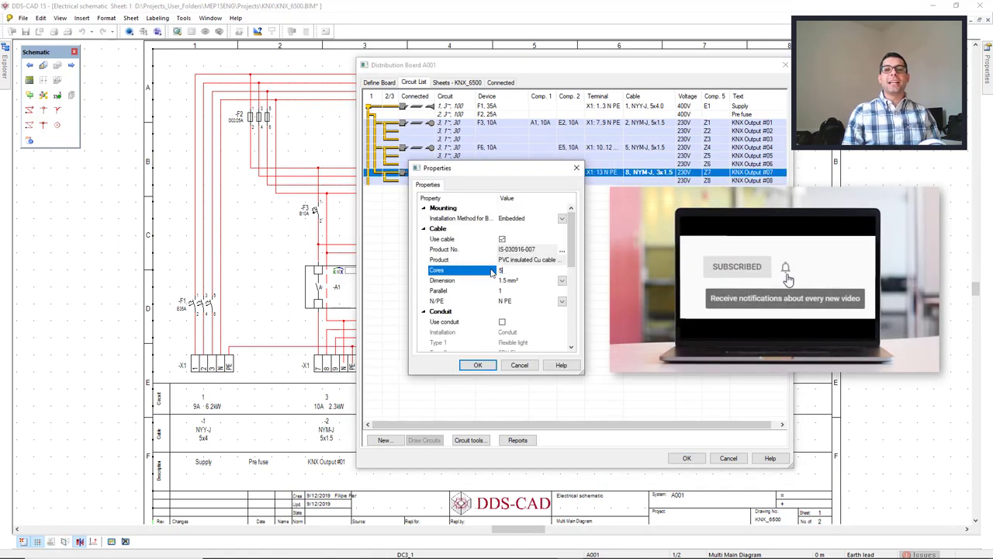
double_click(571, 173)
click(333, 228)
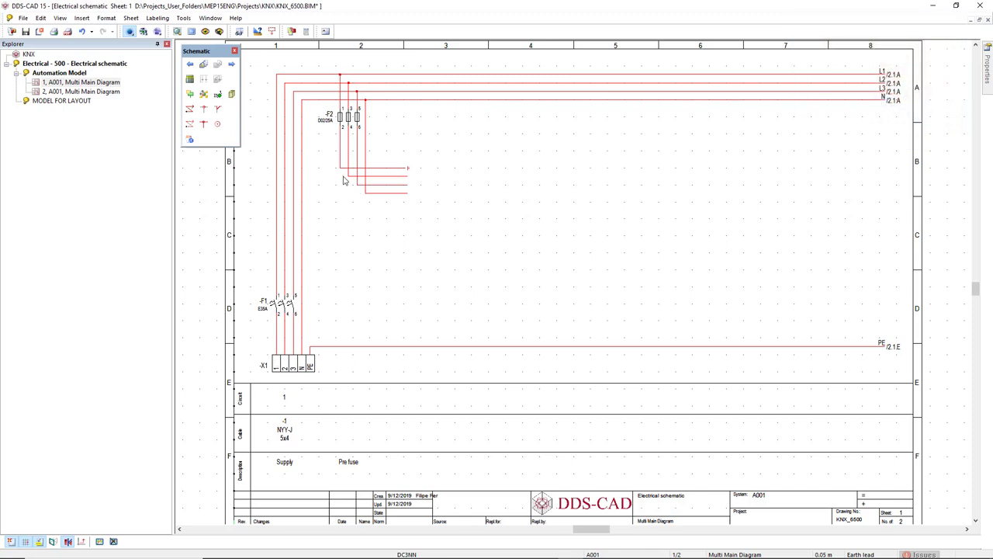
- Open distribution board A001's circuit list and start a new circuit
click(191, 81)
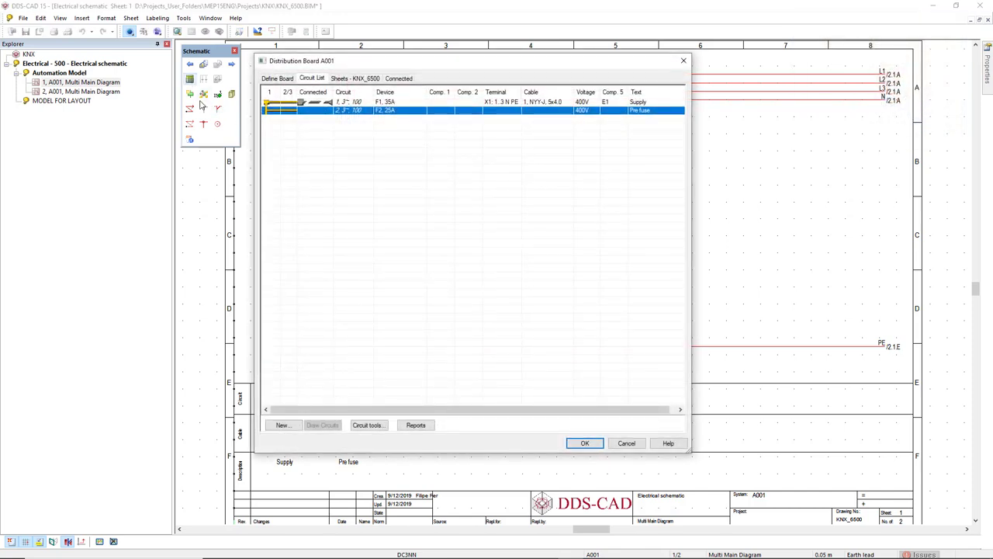
click(282, 425)
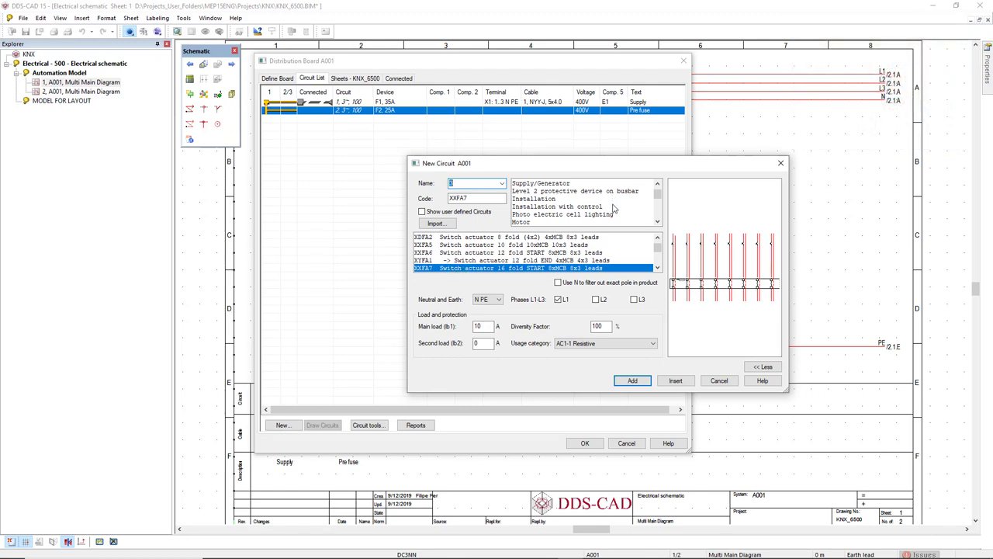
- Choose the KNX Bus system category with a 30% diversity factor and add the circuits
scroll(613, 207, down, 1)
click(529, 207)
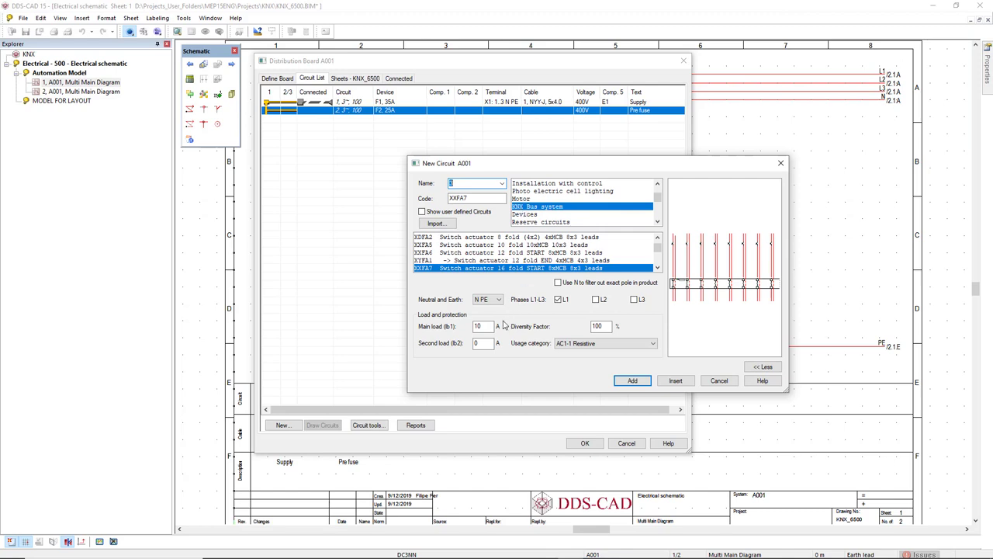
drag(490, 326, 455, 326)
drag(612, 326, 576, 326)
text(30)
click(636, 381)
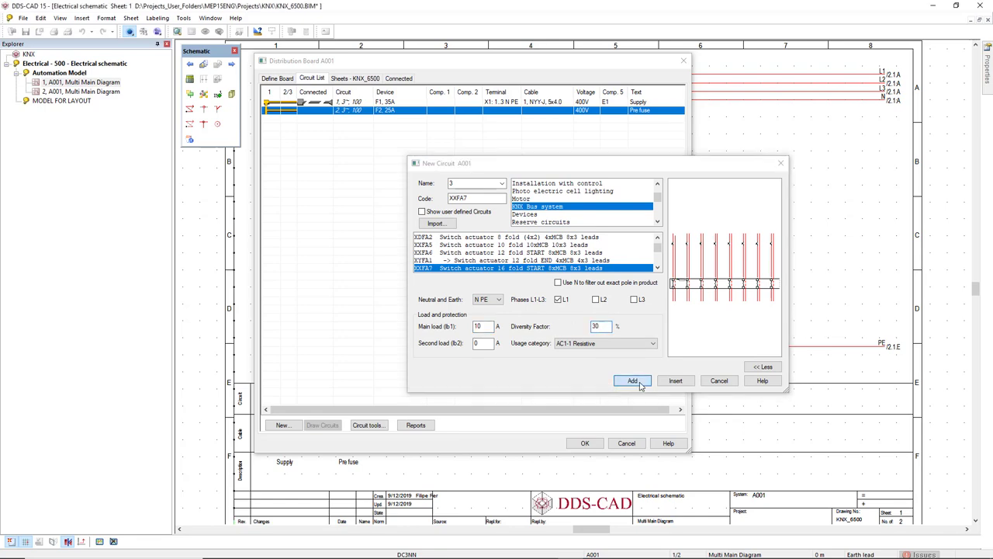
- Accept the 16-fold KNX switch actuator and the 10 A MCBs for circuits F3–F10
click(911, 129)
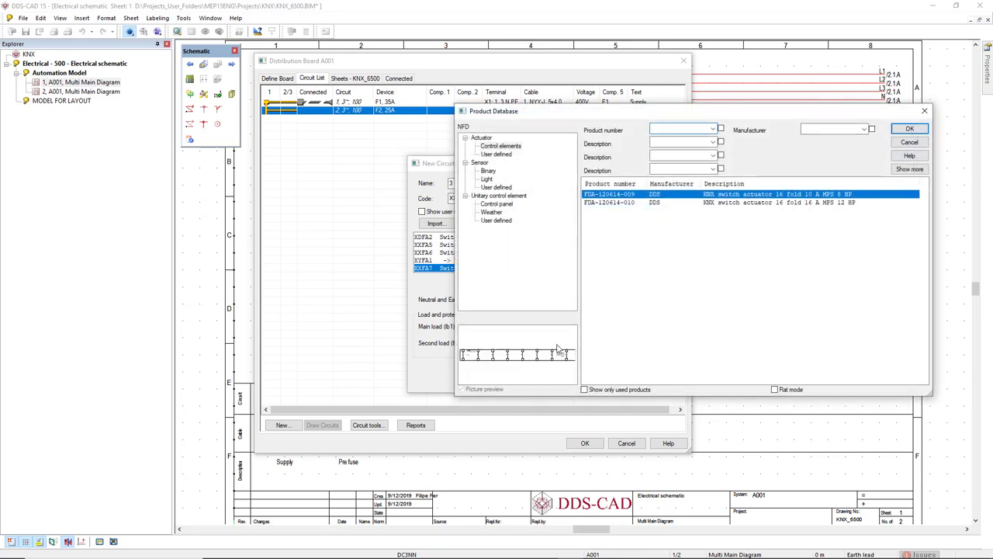
click(908, 129)
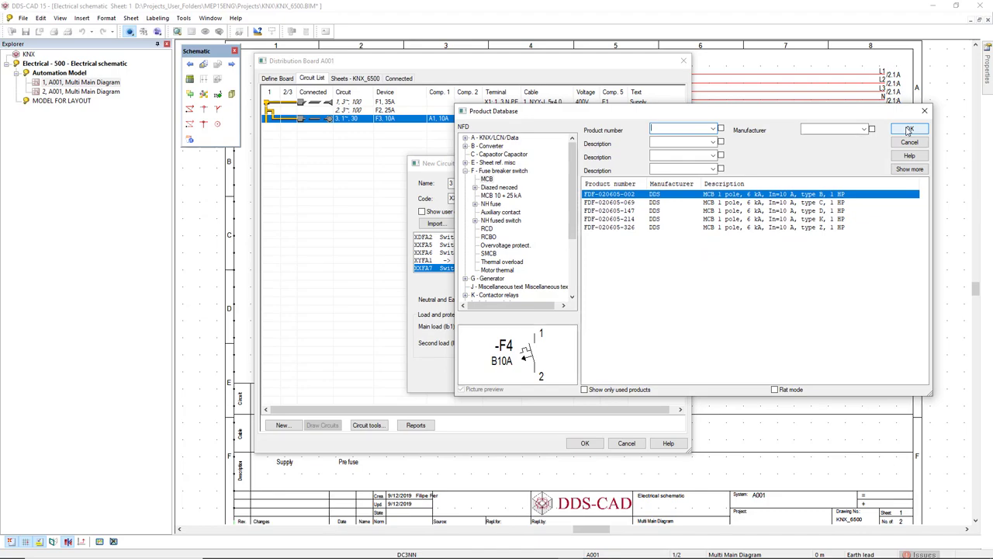
click(909, 130)
click(909, 130)
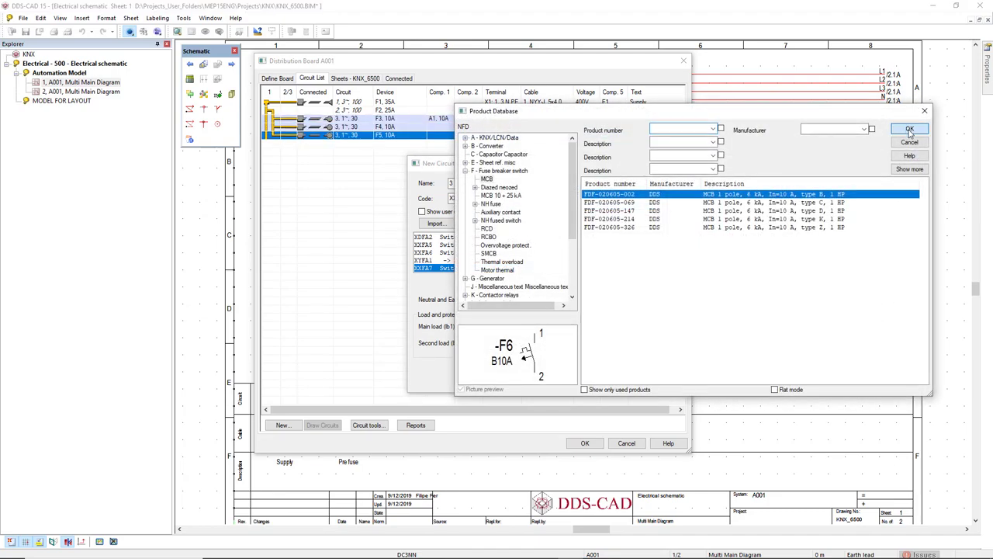
click(909, 130)
click(909, 129)
click(908, 130)
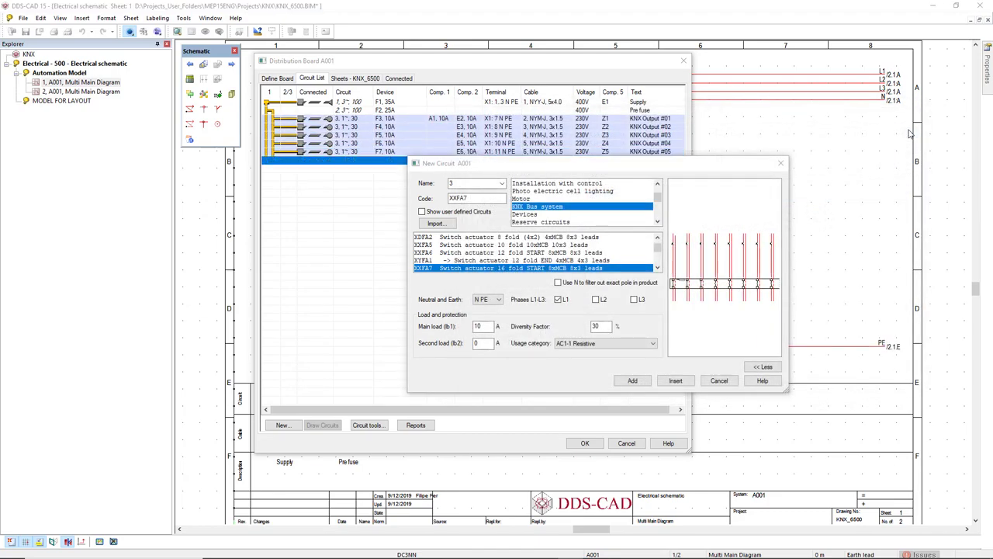
click(909, 129)
click(909, 130)
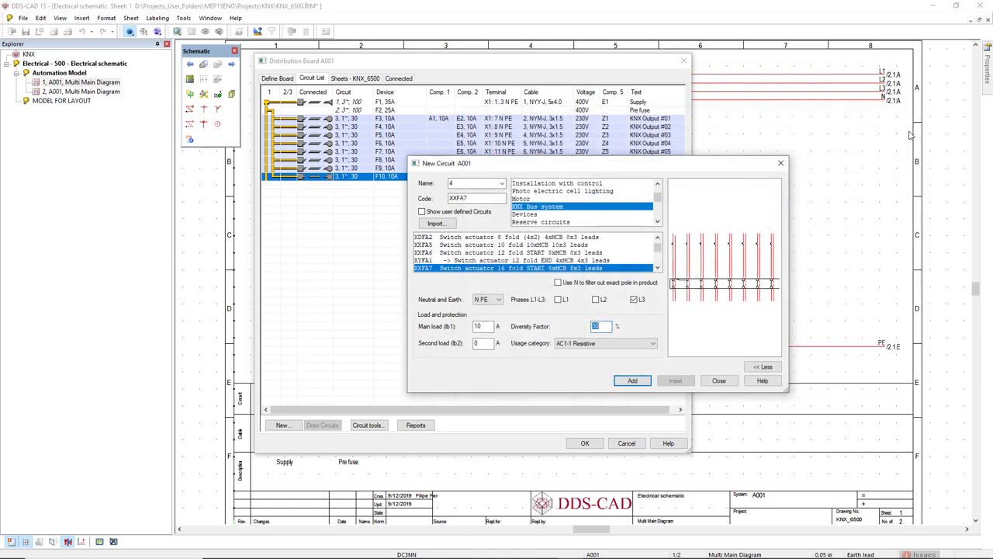
click(719, 381)
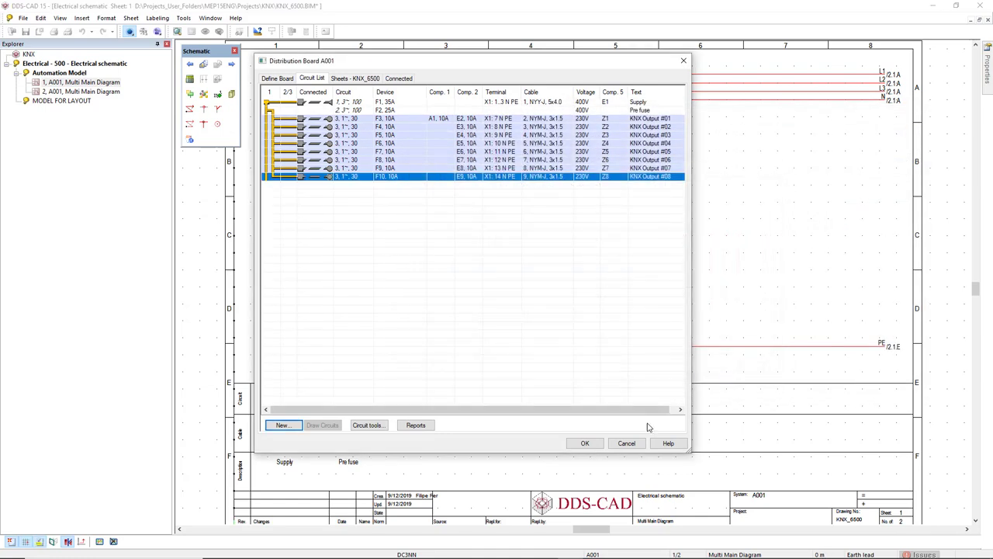
- Confirm board A001 to draw the eight KNX output circuits on the sheet
click(585, 443)
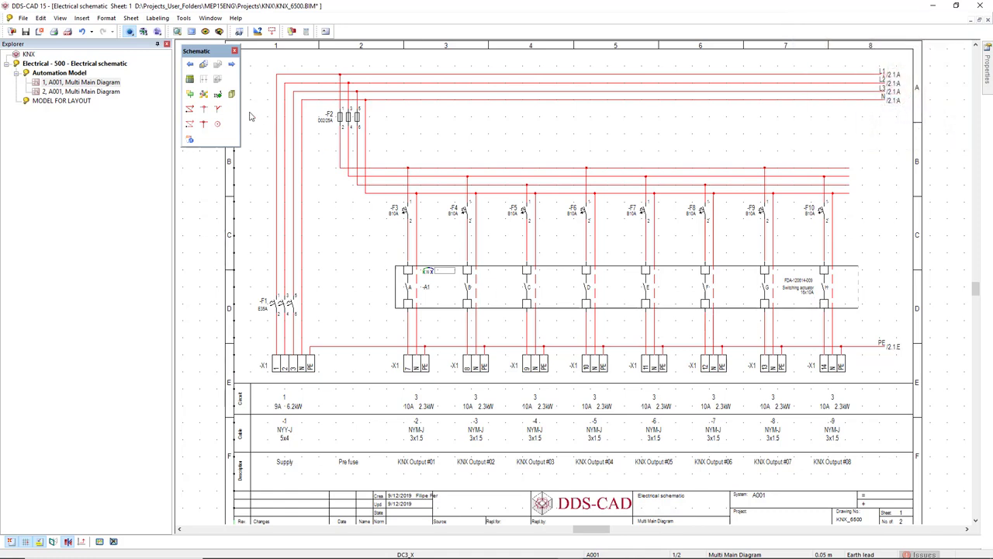
- Join circuits F4, F5, F7, F8 and F10 into groups fed by F3, F6 and F9
click(190, 80)
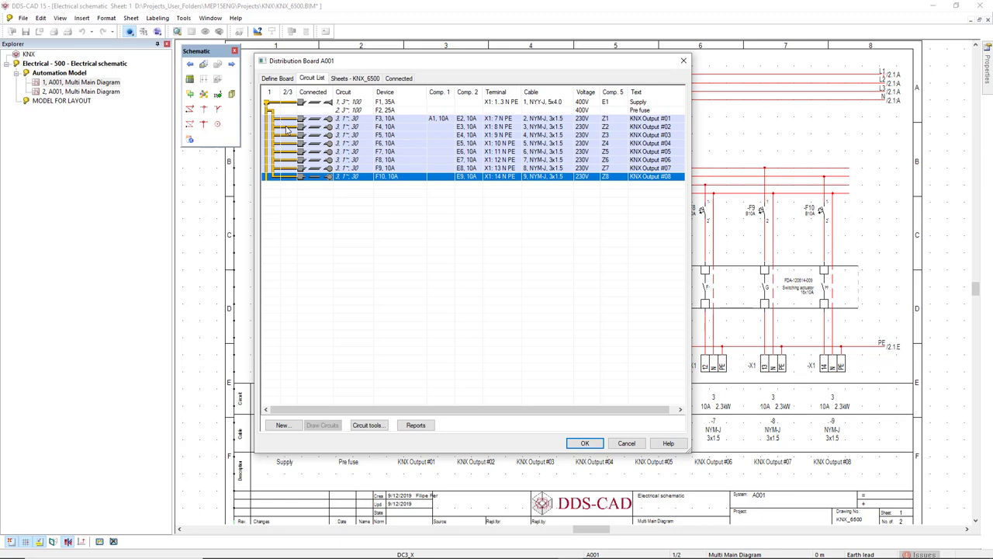
click(286, 129)
click(288, 137)
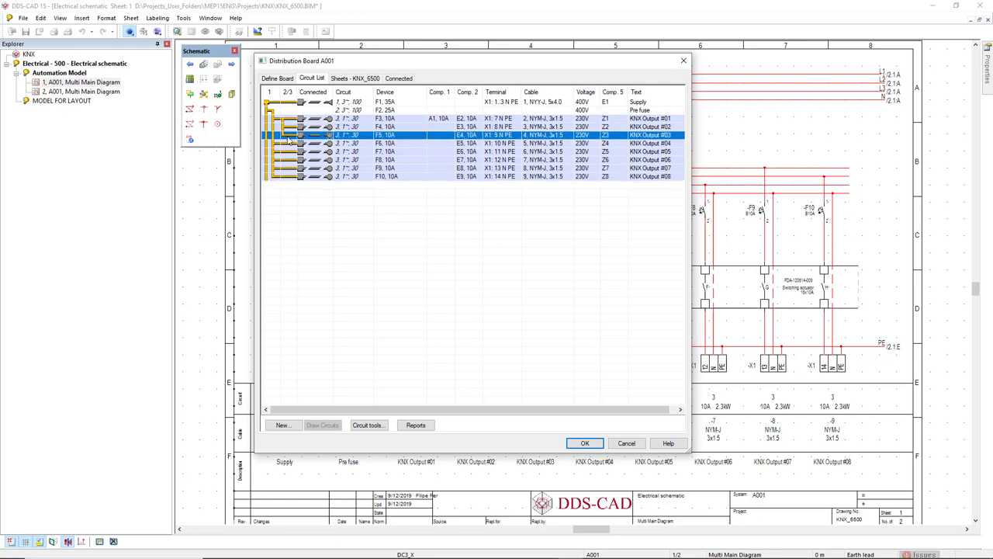
click(294, 153)
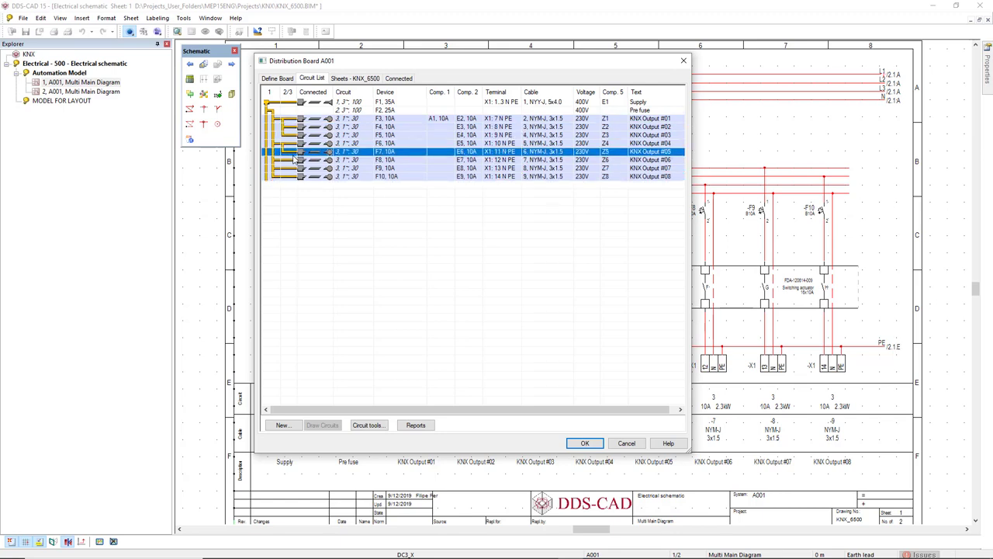
click(294, 160)
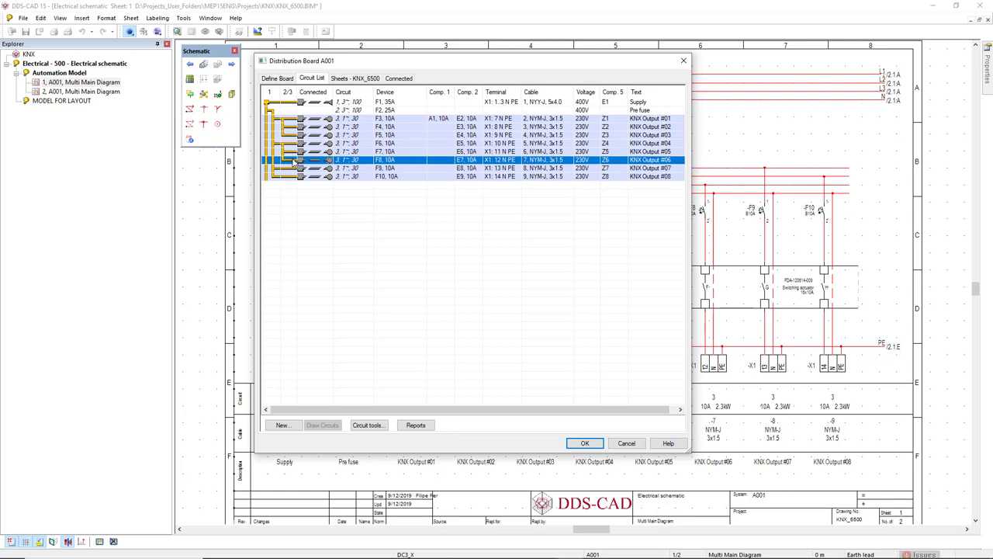
click(294, 177)
click(590, 444)
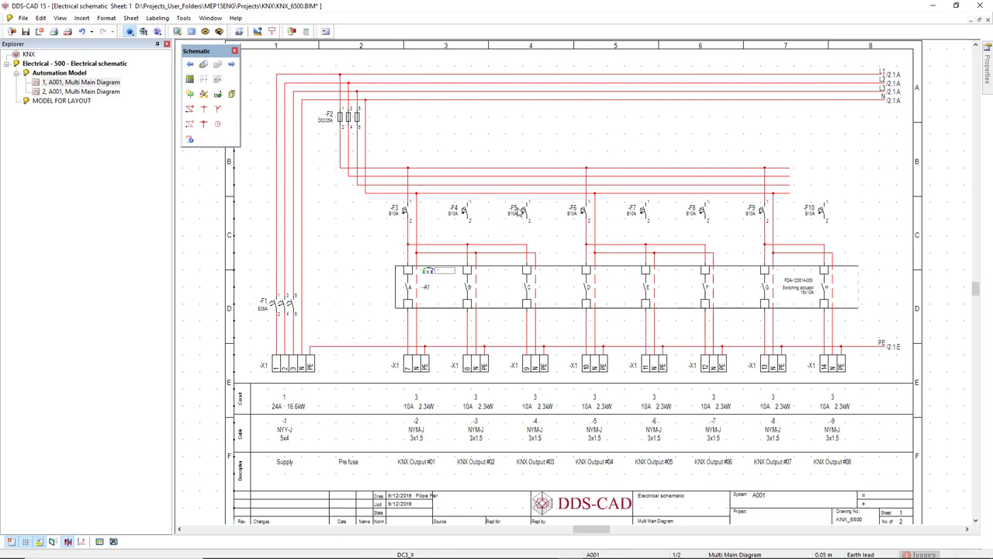
- Delete fuses F4, F5, F7, F8 and F10 from board A001 and redraw the schematic
click(189, 80)
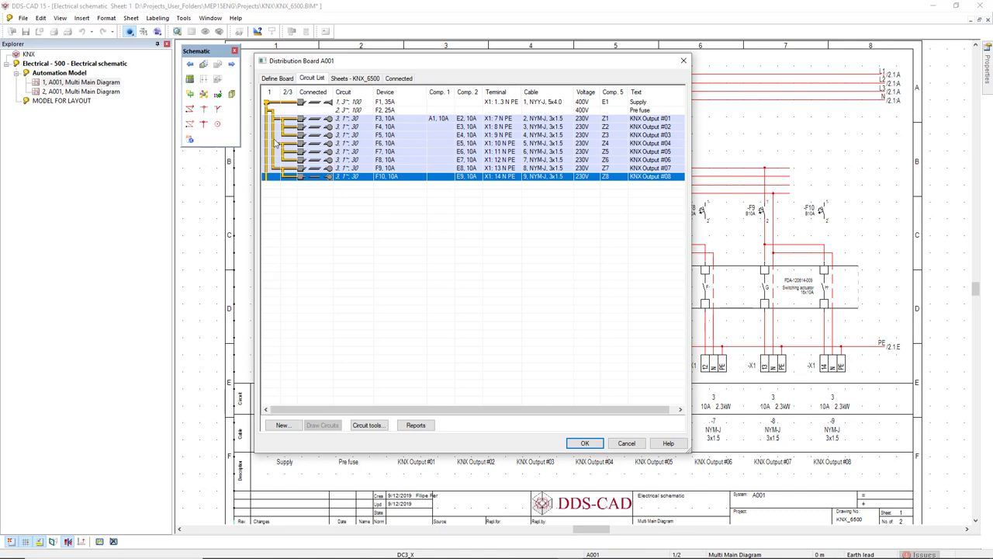
click(398, 128)
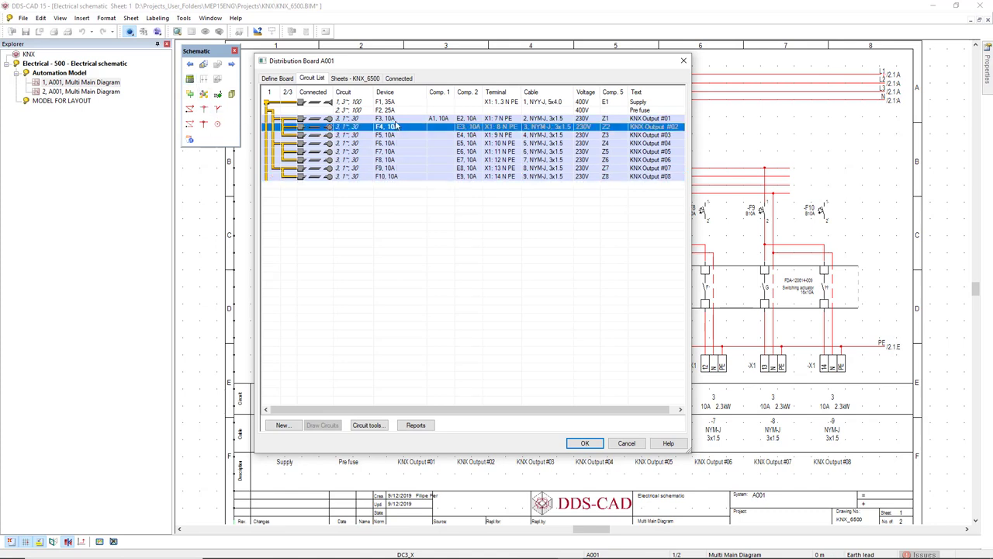
right_click(392, 132)
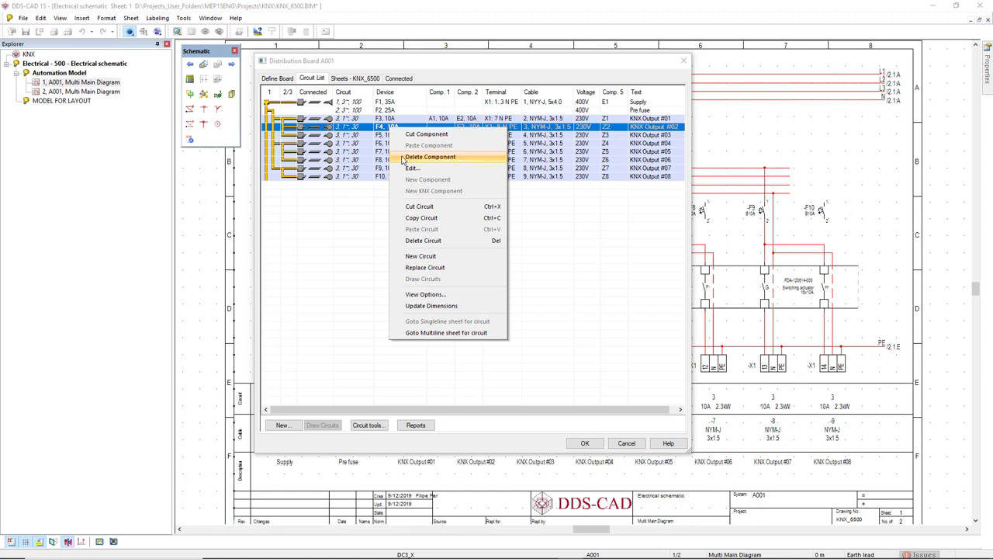
click(403, 160)
right_click(393, 135)
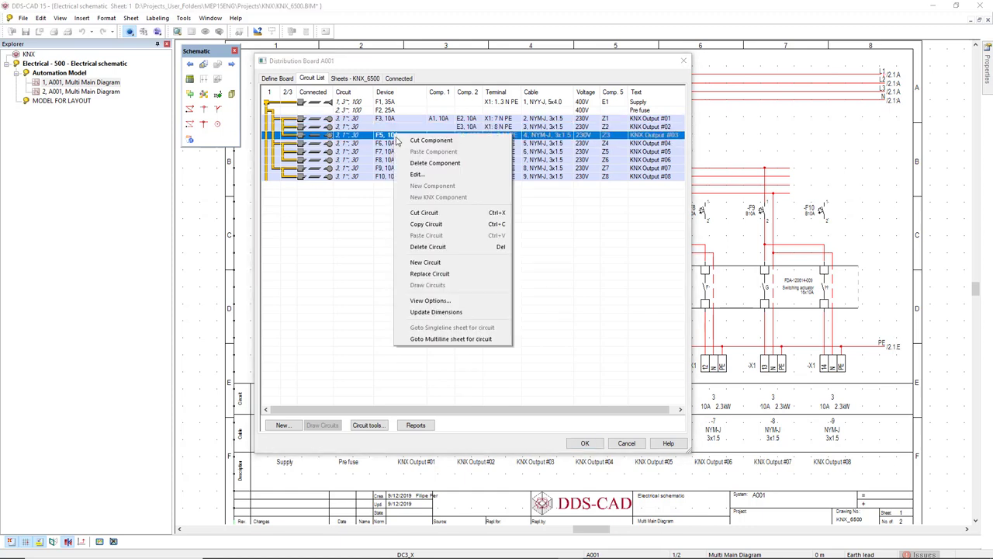
click(405, 163)
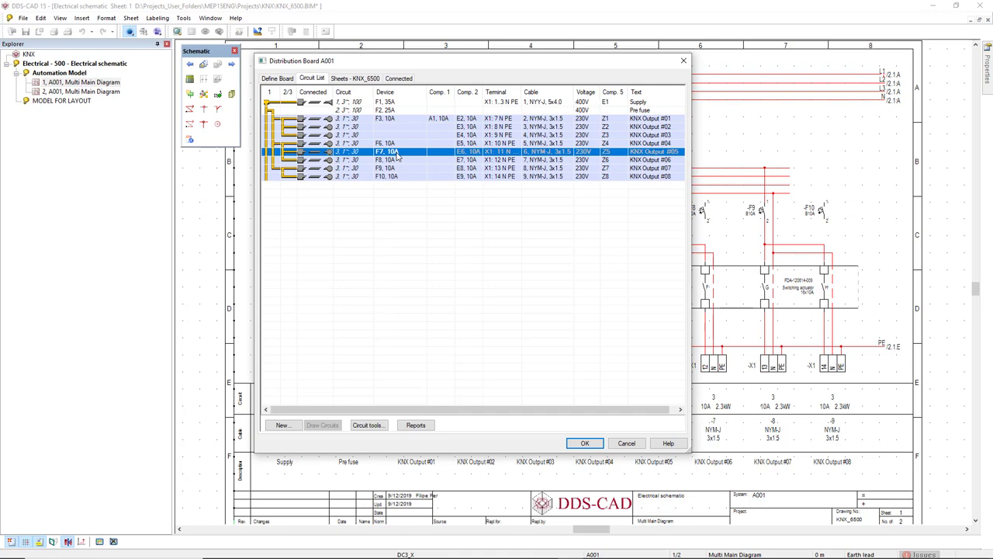
right_click(397, 152)
click(411, 183)
right_click(396, 161)
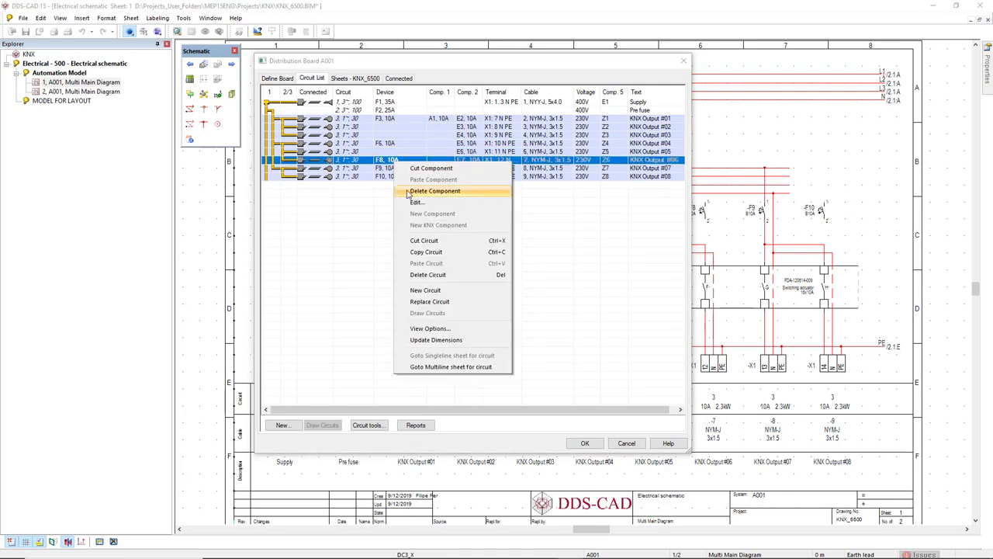
click(414, 190)
right_click(393, 178)
click(411, 211)
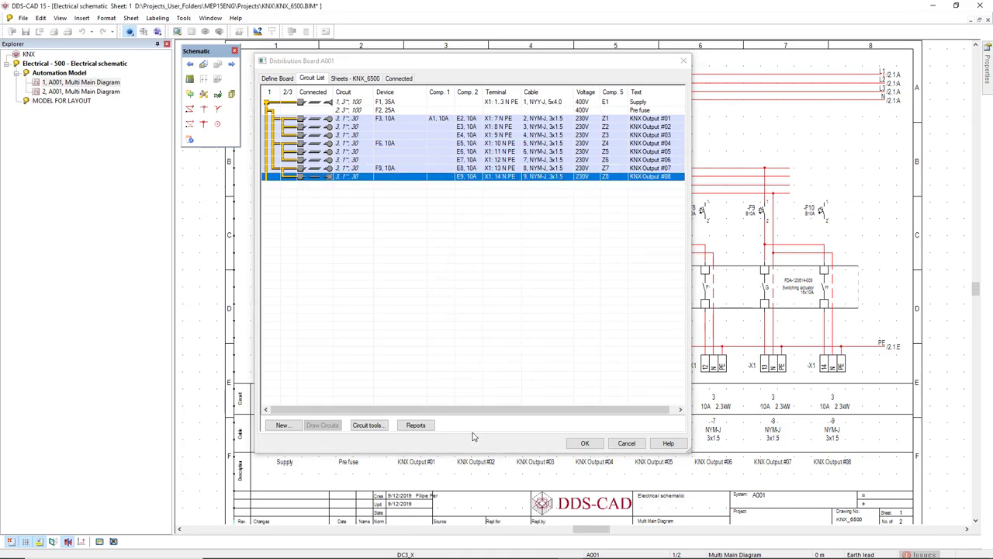
click(585, 443)
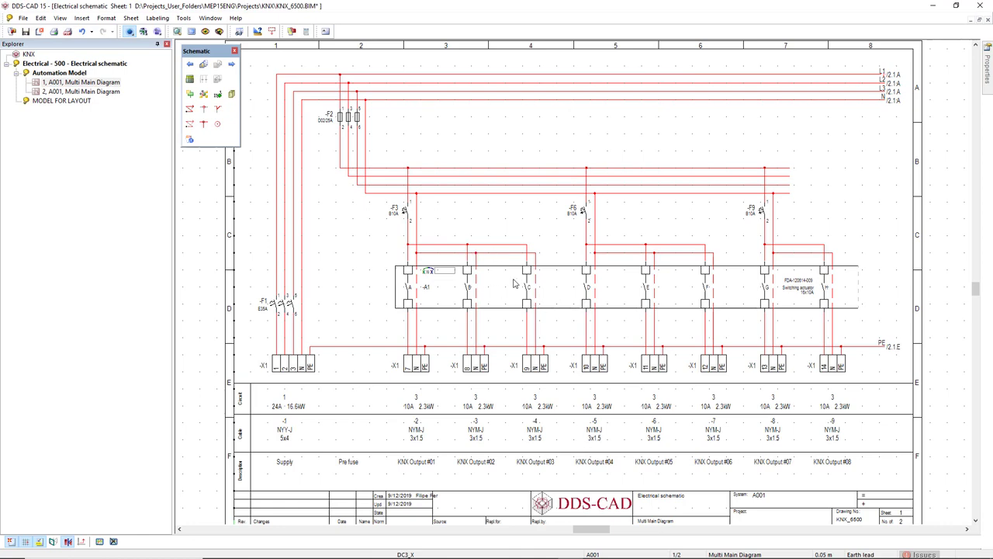
- Delete components E3, E4, E6, E7 and E9 from board A001, redraw, then reopen the board
click(189, 78)
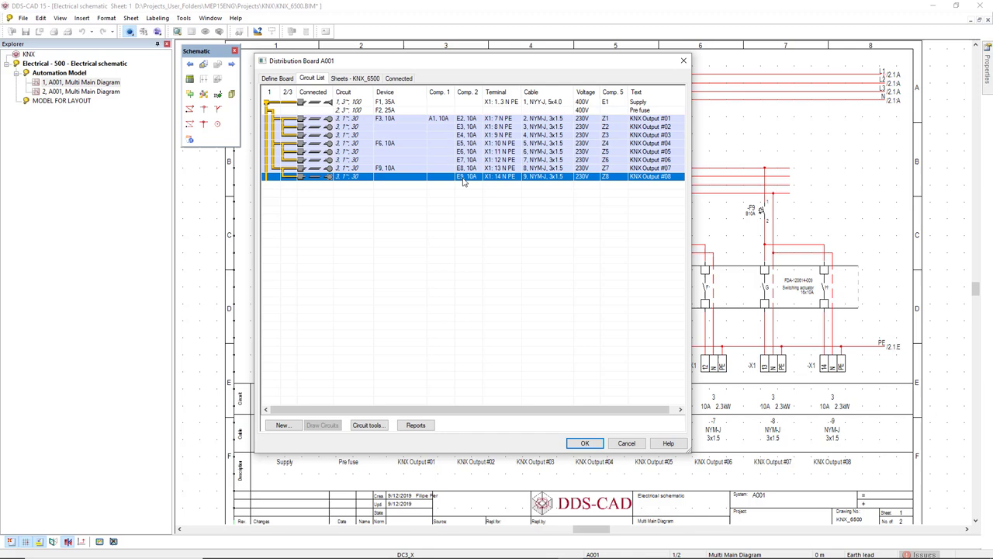
right_click(468, 127)
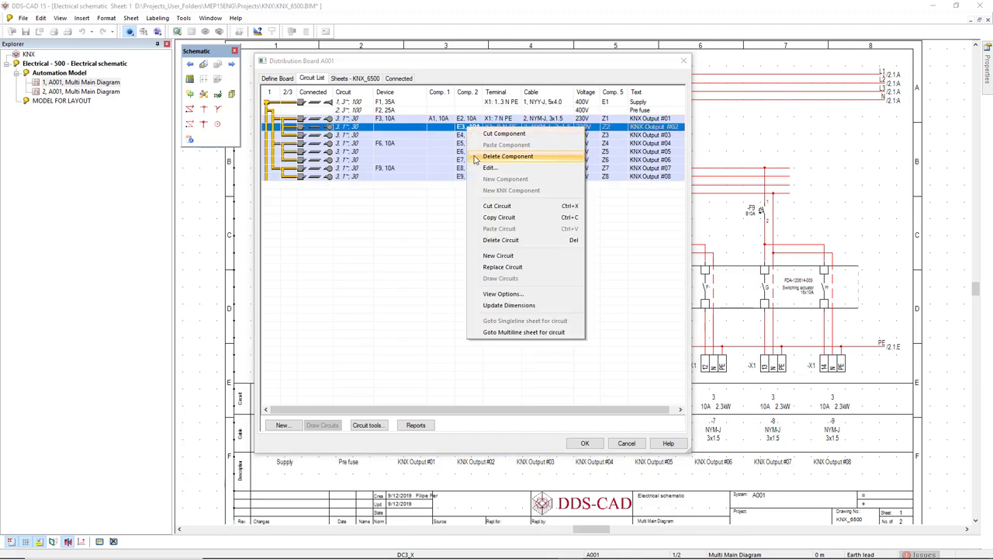
click(475, 159)
right_click(464, 136)
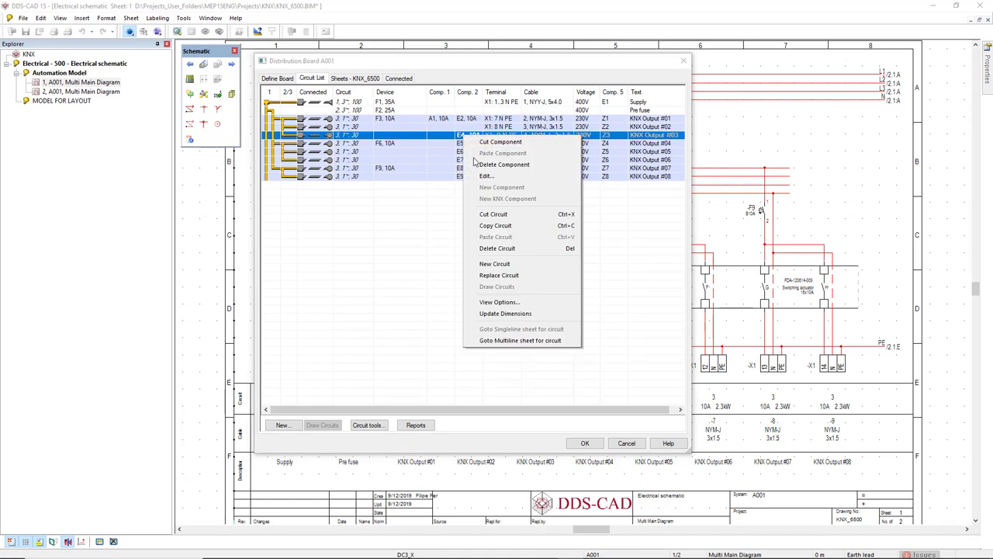
click(475, 164)
right_click(468, 151)
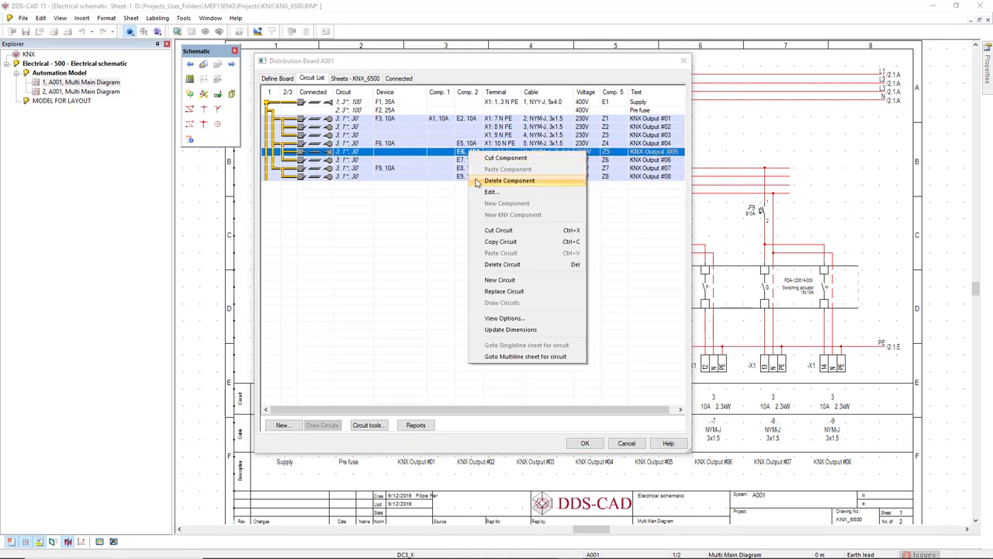
click(476, 179)
right_click(468, 160)
click(480, 189)
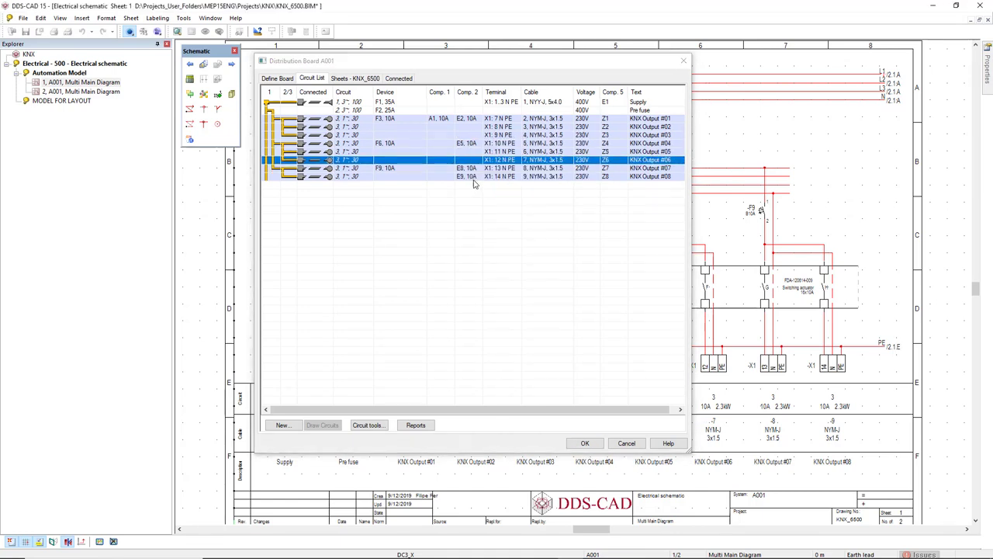
click(475, 178)
right_click(475, 179)
click(486, 207)
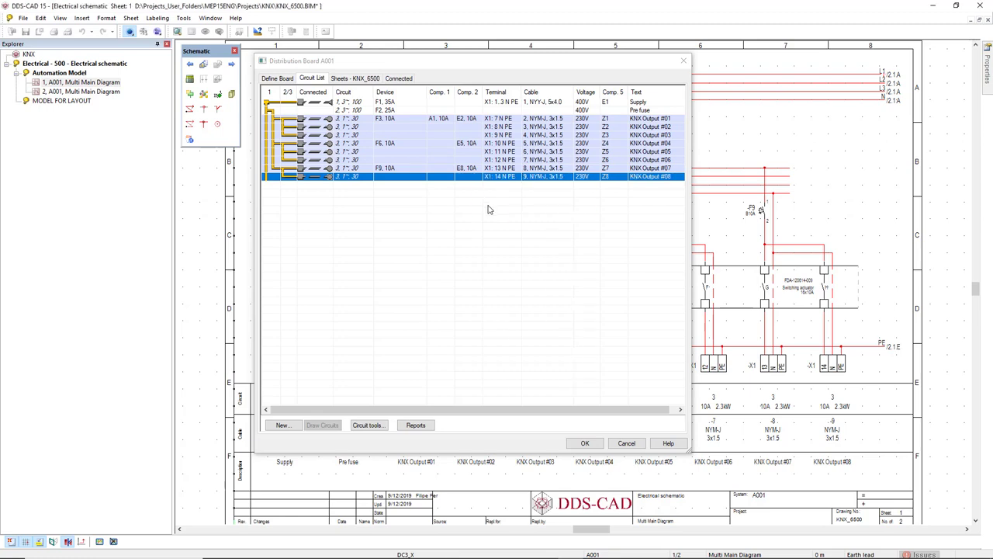
click(585, 443)
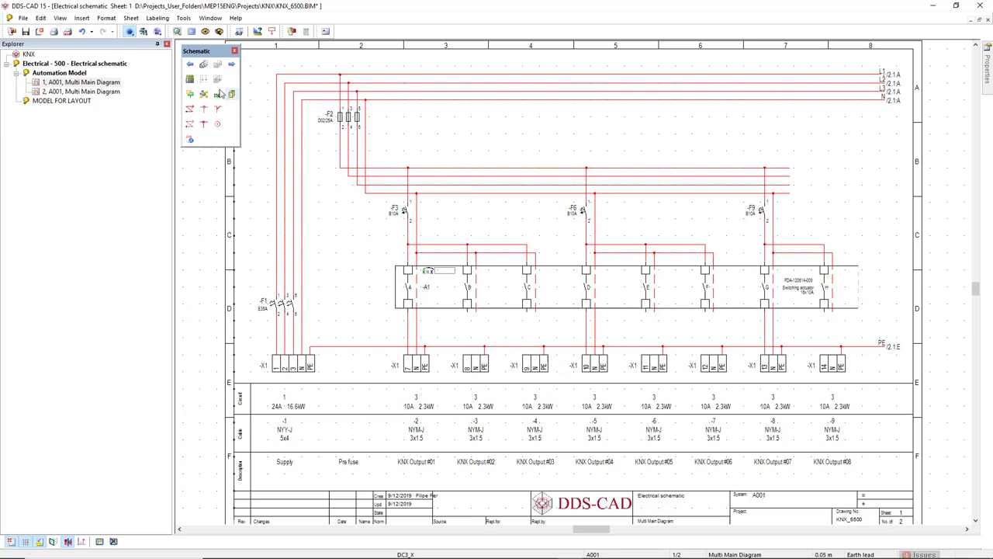
click(190, 78)
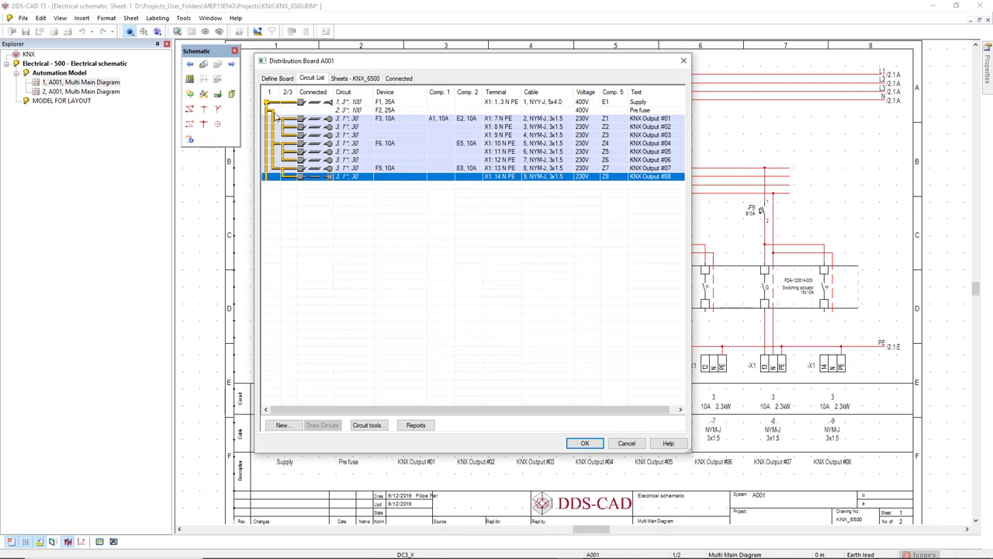
- Remove the terminals from outputs #02, #03, #05, #06 and #08 and redraw
click(494, 127)
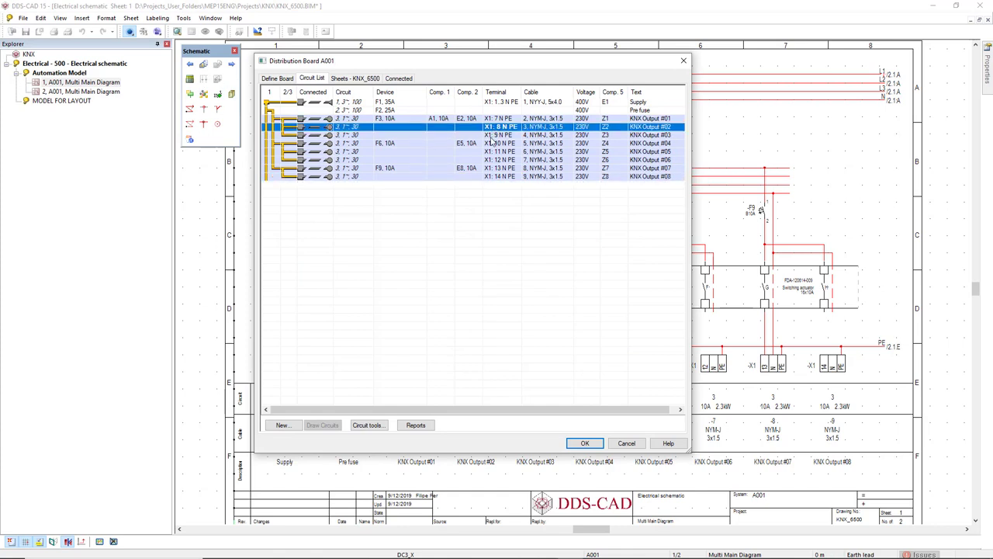
ctrl+click(491, 136)
ctrl+click(496, 152)
ctrl+click(497, 160)
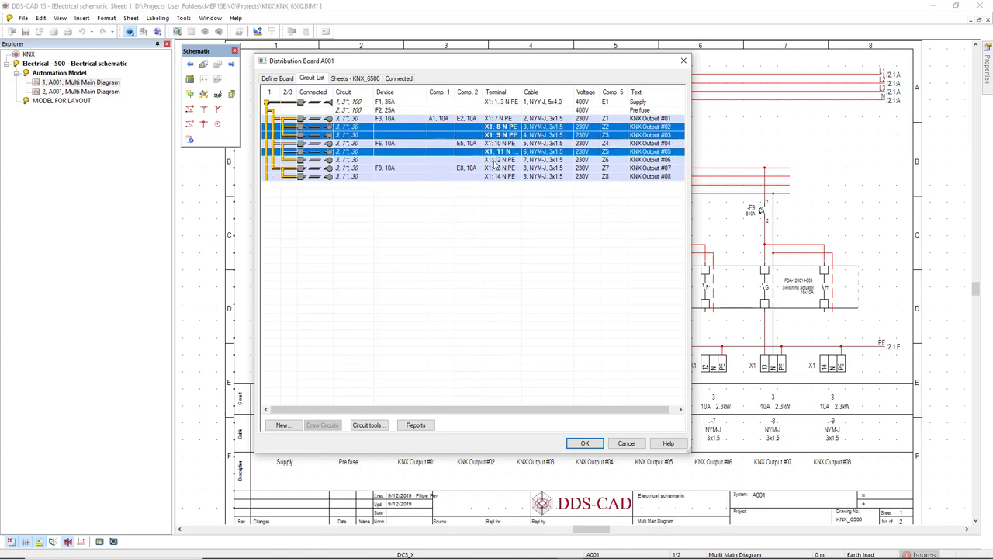
ctrl+click(493, 177)
right_click(493, 177)
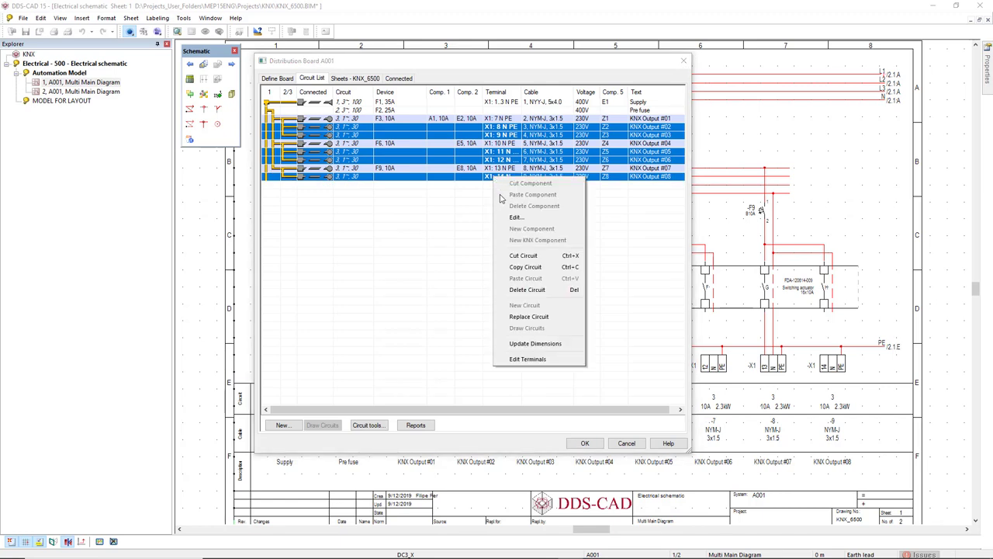
click(514, 218)
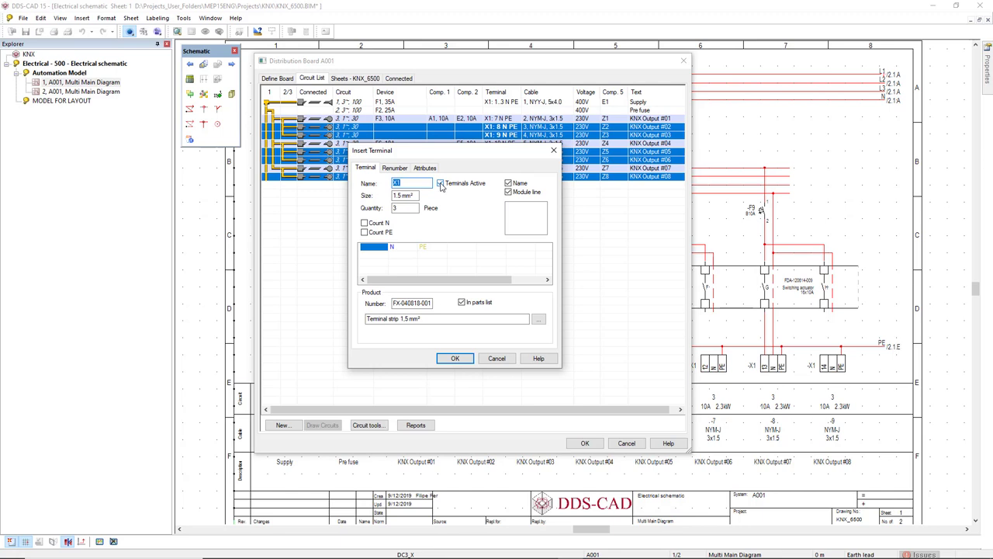
click(453, 358)
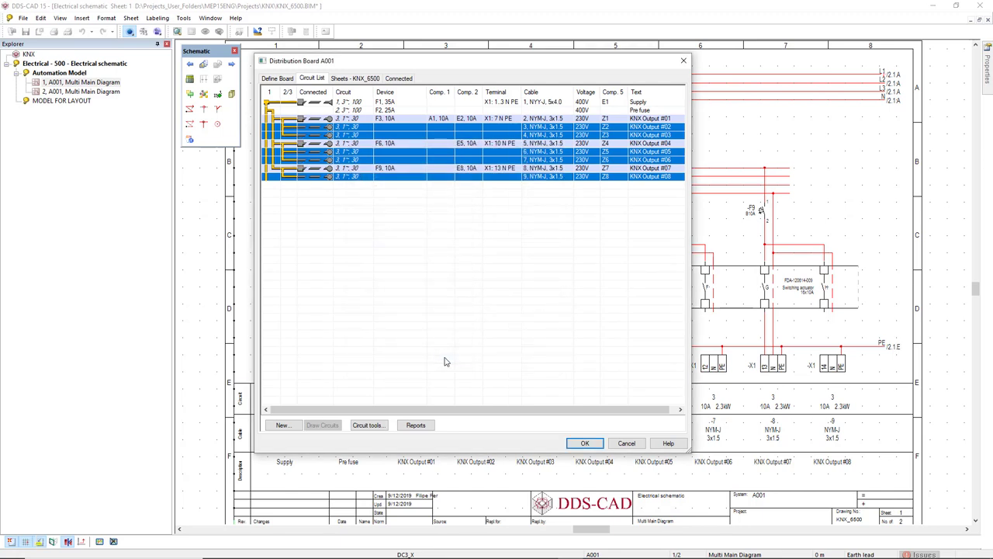
click(582, 443)
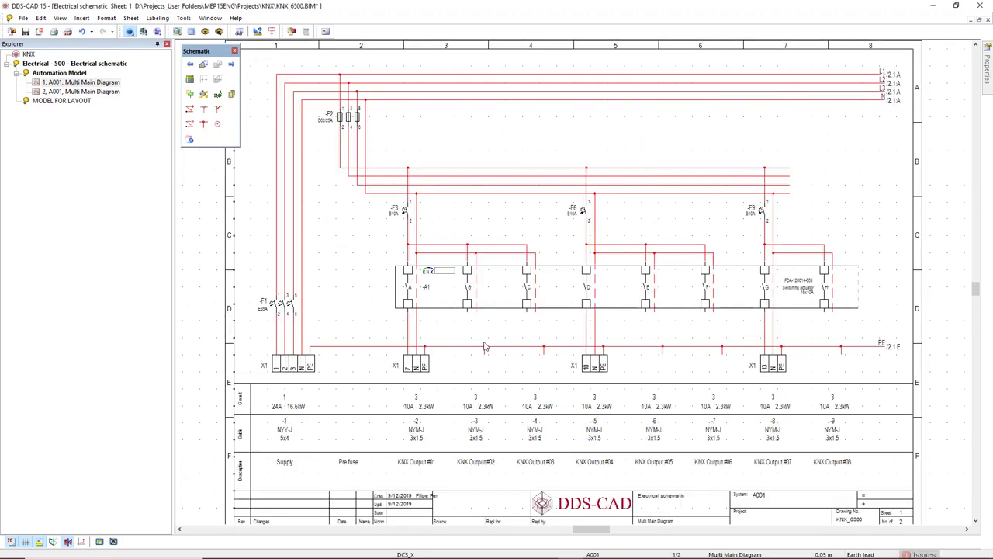
- Turn off the cable for outputs #02, #03, #05, #06 and #08 and redraw
click(190, 80)
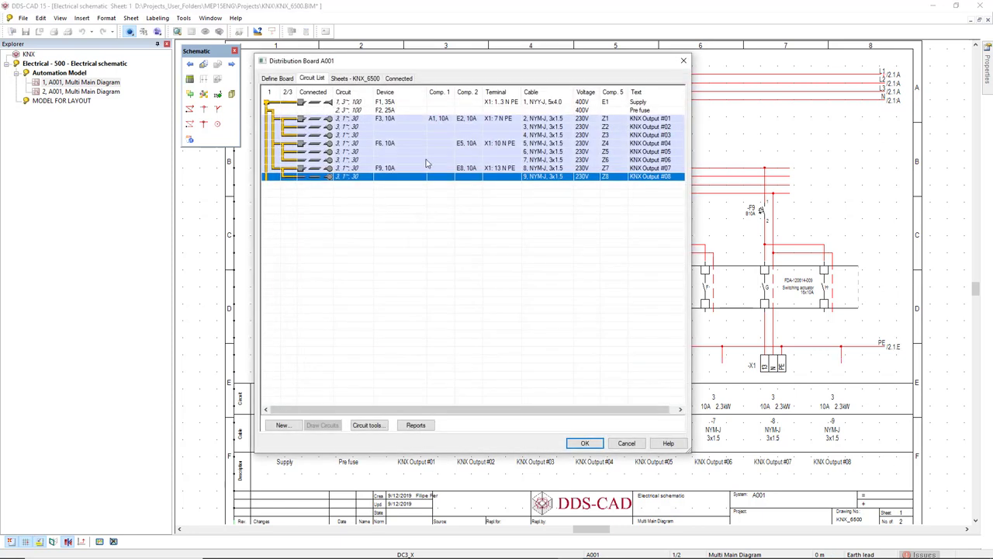
click(494, 118)
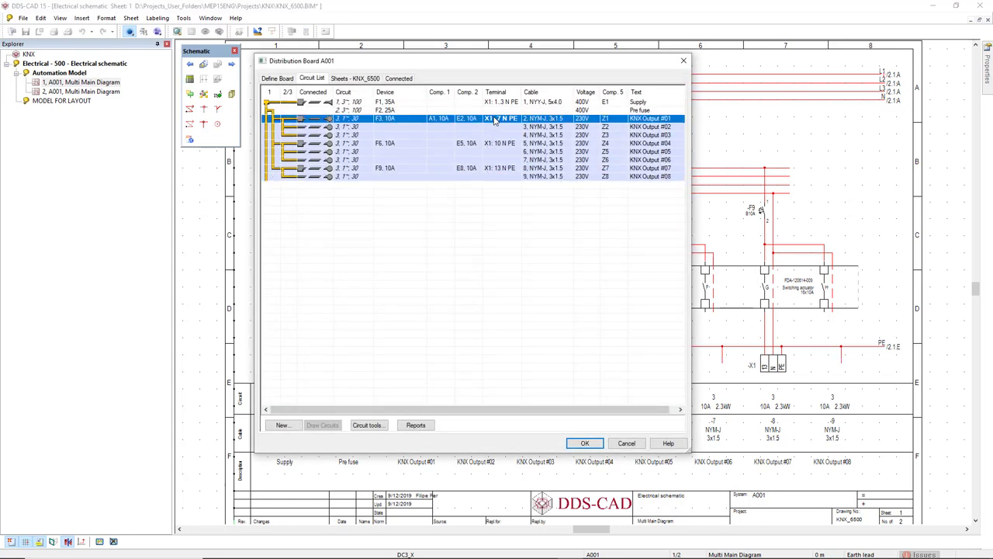
click(534, 129)
ctrl+click(534, 135)
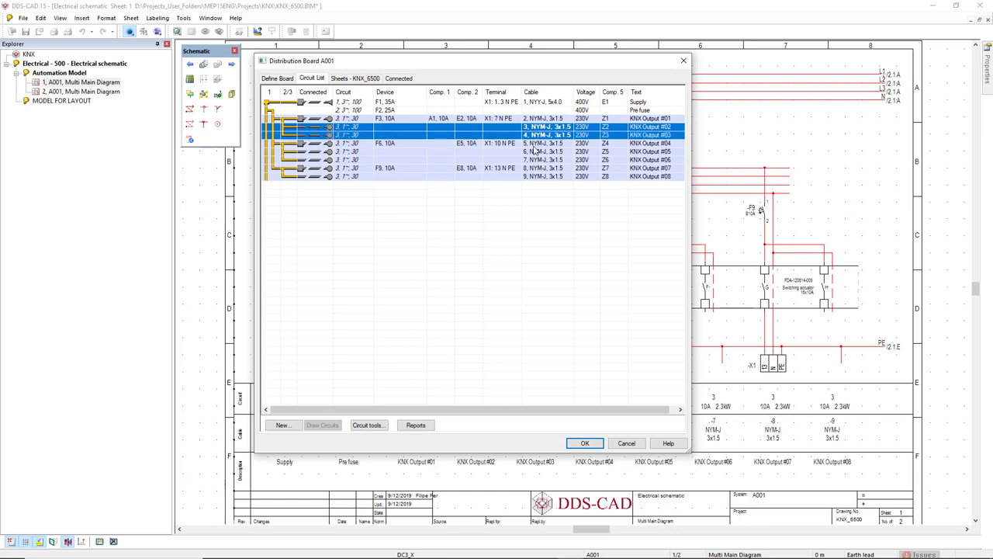
ctrl+click(535, 152)
ctrl+click(535, 160)
ctrl+click(532, 177)
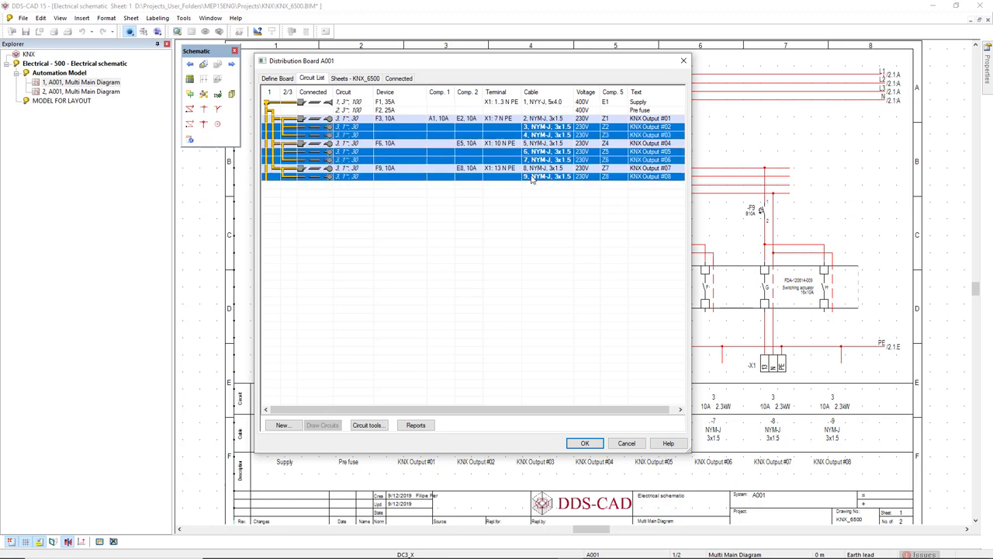
right_click(533, 177)
click(543, 214)
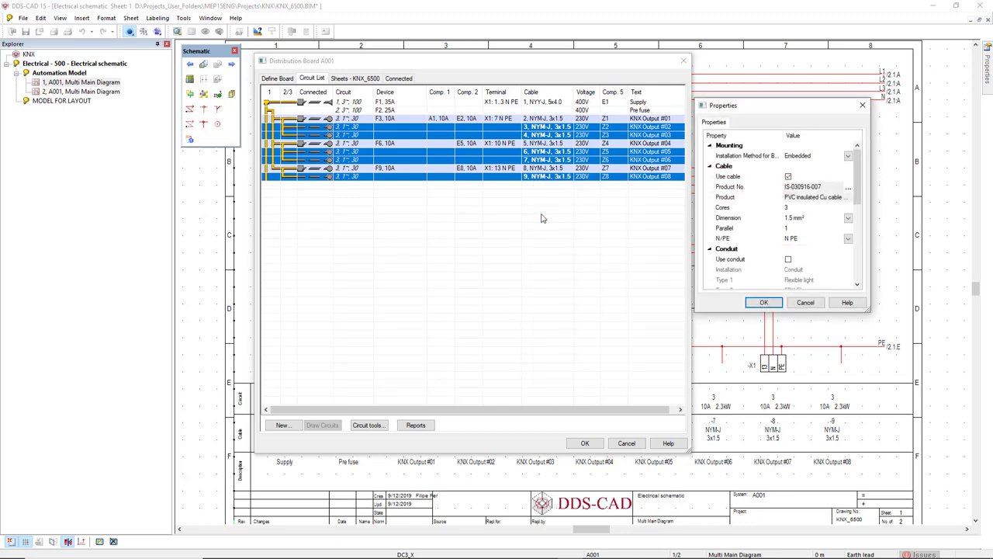
click(789, 177)
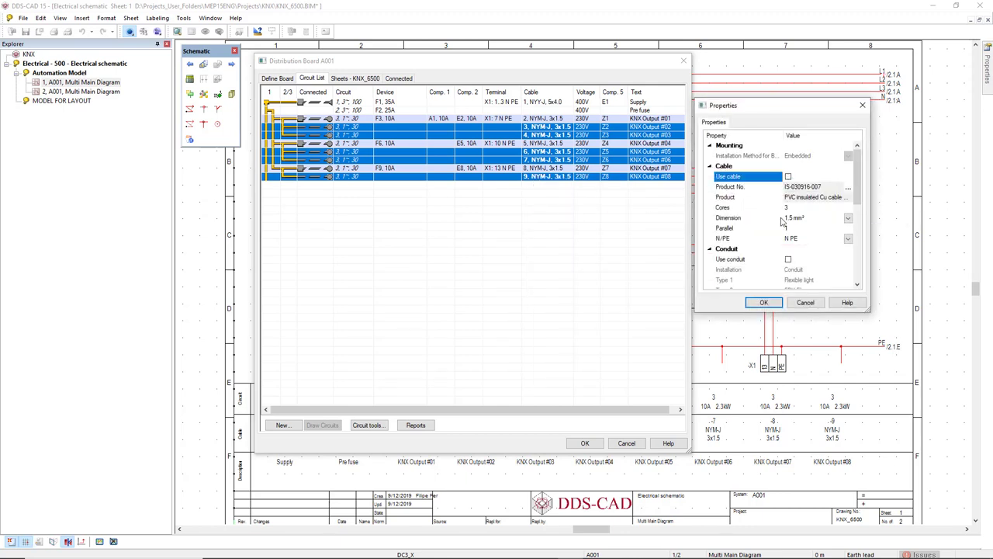
click(765, 303)
click(584, 443)
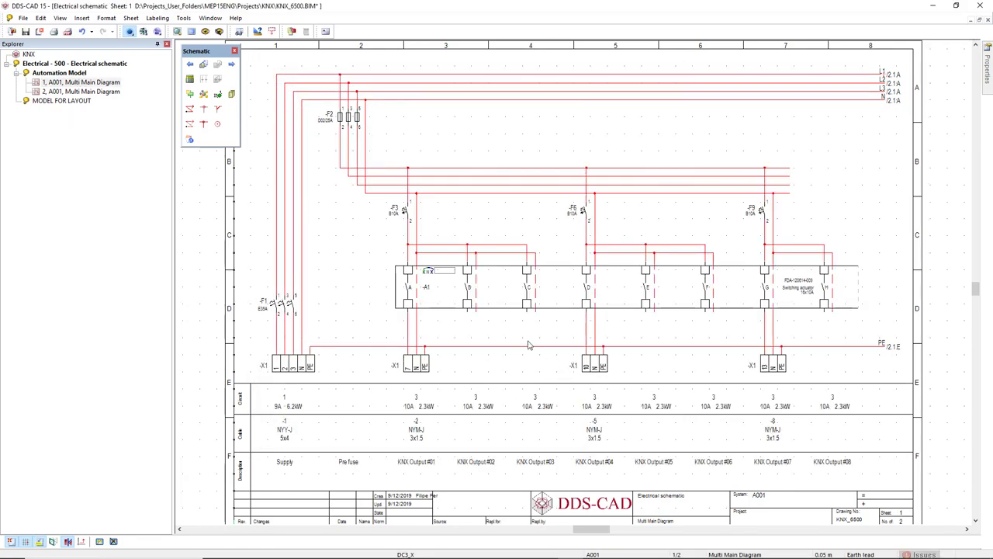
- Give the Z1, Z4 and Z7 circuit cables 5 cores, making them NYM-J 5x1.5
click(190, 80)
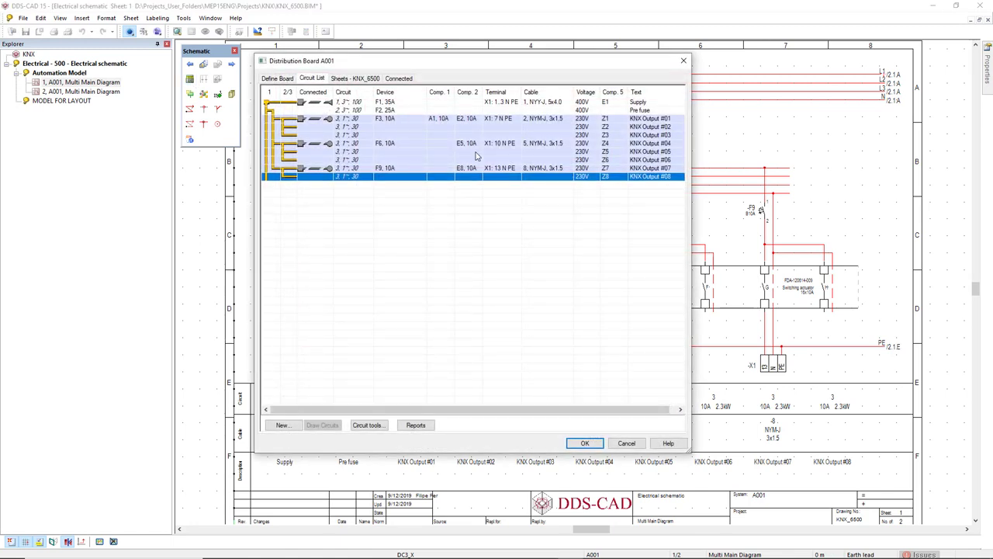
click(563, 120)
ctrl+click(557, 143)
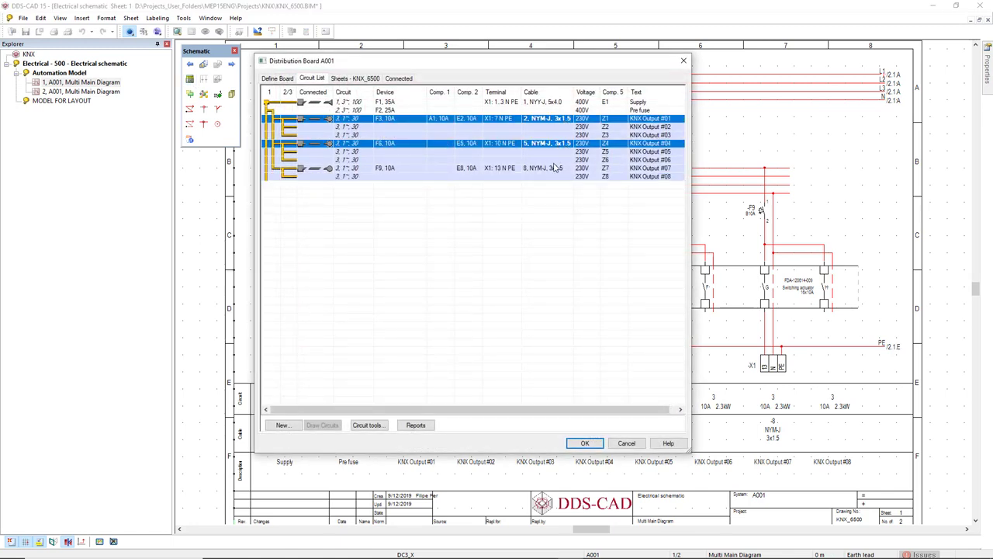
ctrl+click(553, 169)
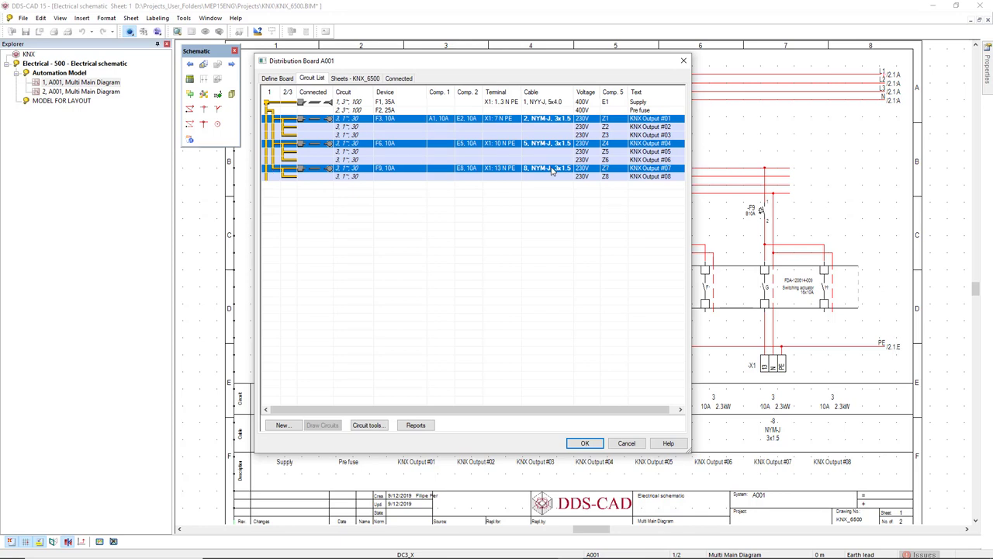
right_click(552, 169)
click(563, 184)
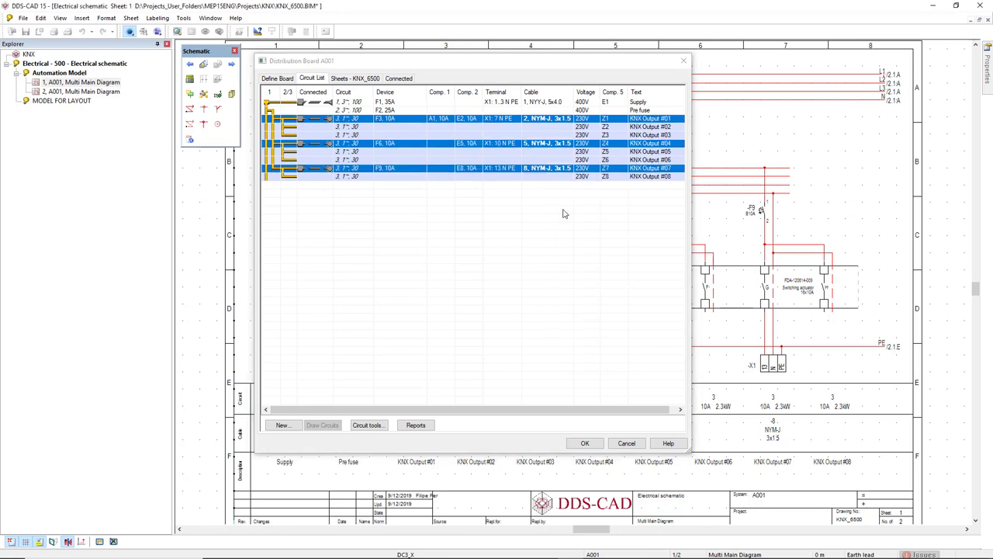
click(789, 208)
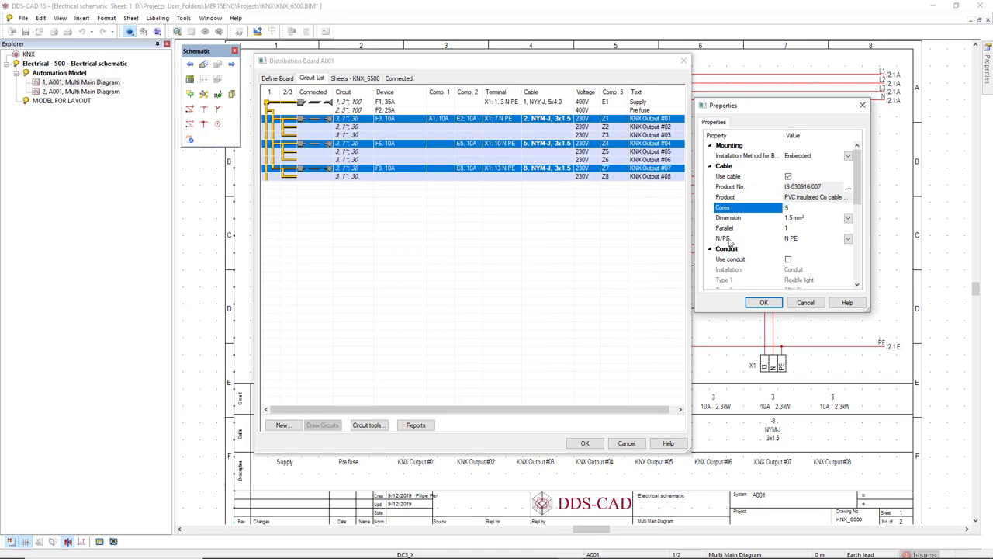
click(764, 302)
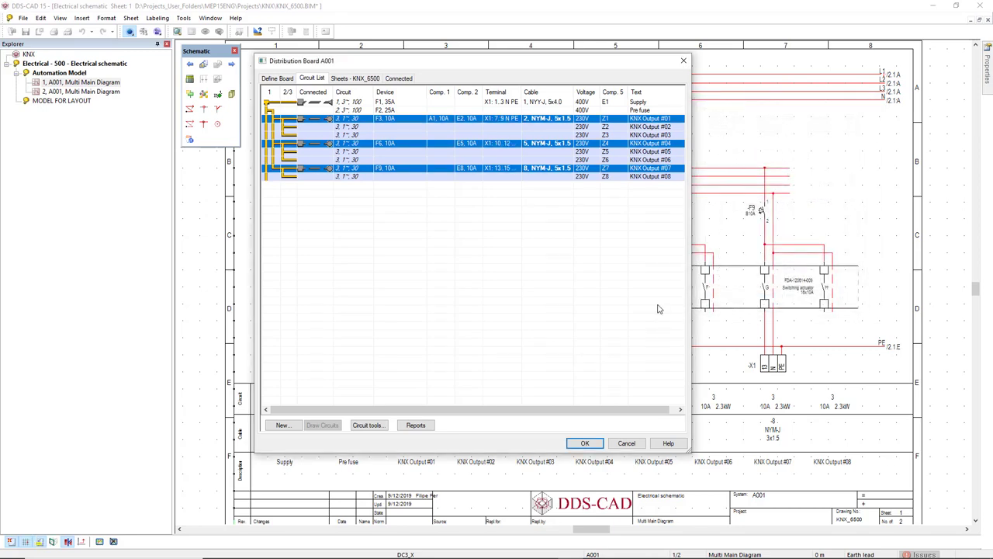
click(586, 444)
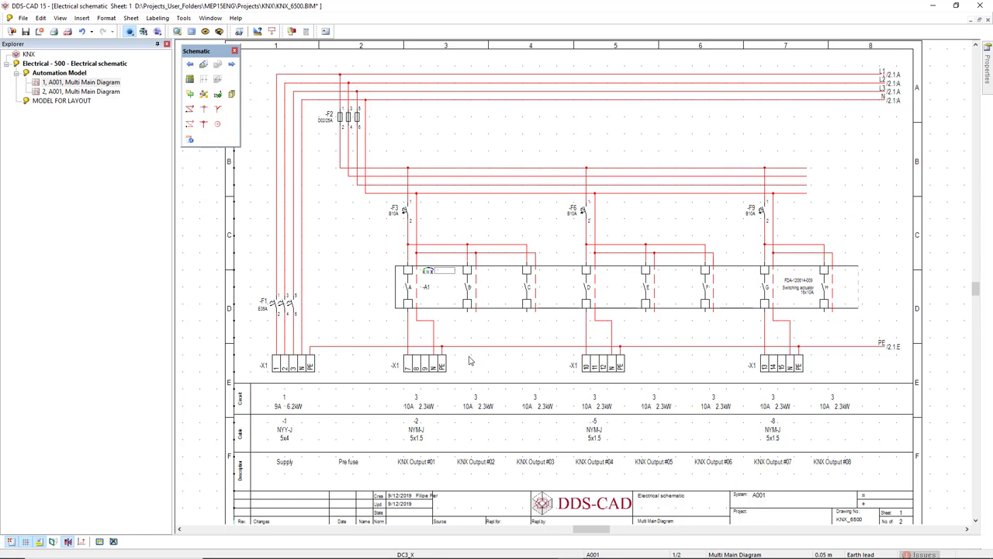
- Replace the F3 row's E2 wiring symbol with FDE-120215-007, wiring Output #01 to channels A–C
click(190, 82)
click(468, 121)
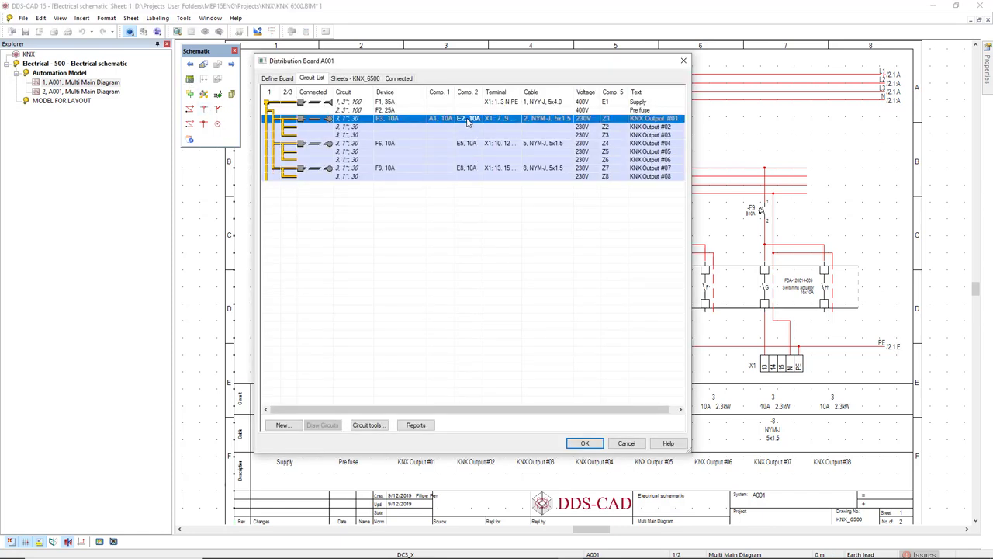
double_click(466, 121)
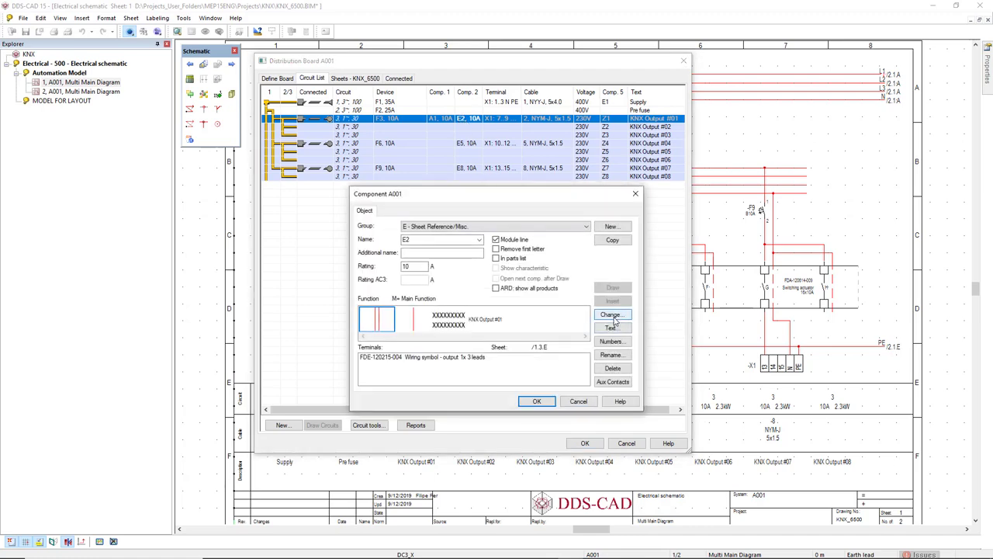
click(611, 315)
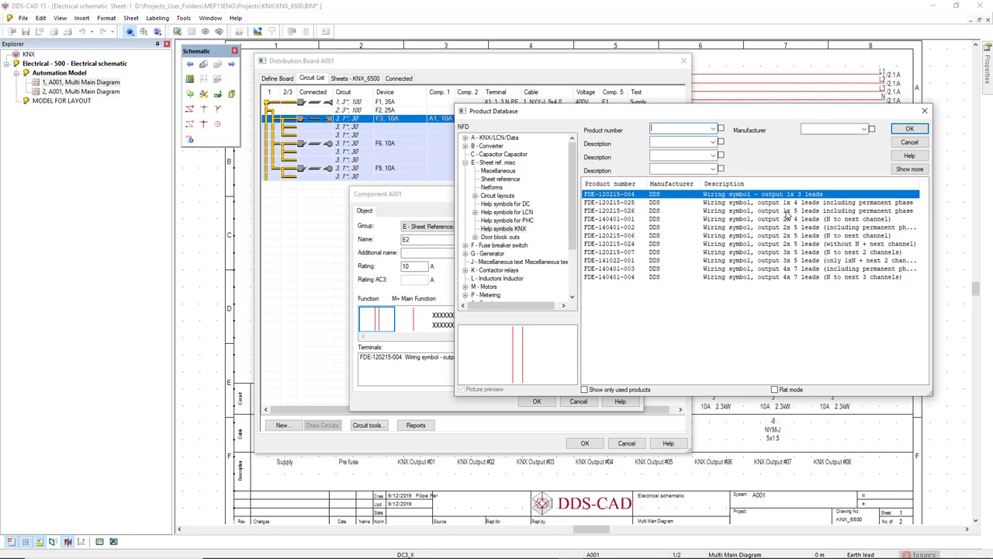
click(773, 262)
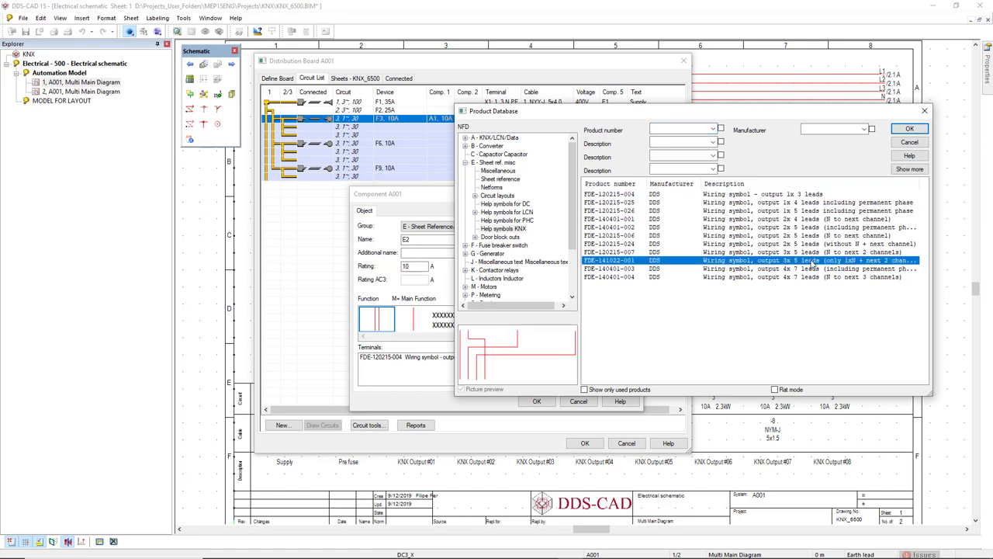
click(812, 256)
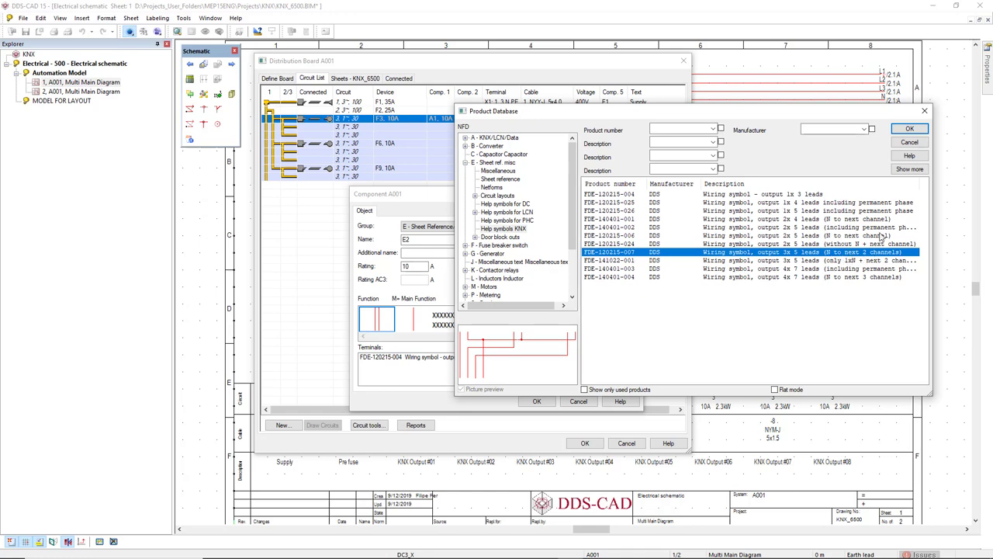
click(909, 130)
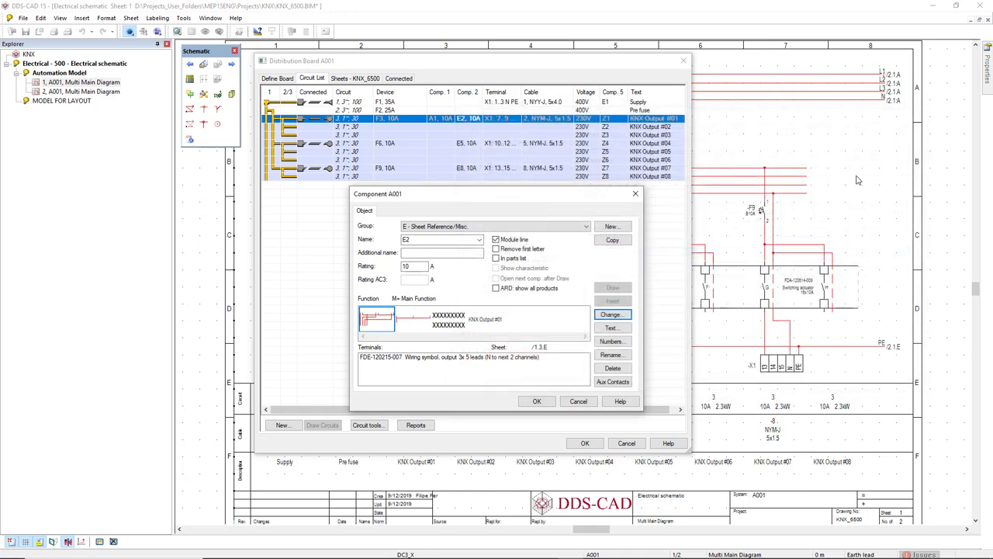
click(543, 403)
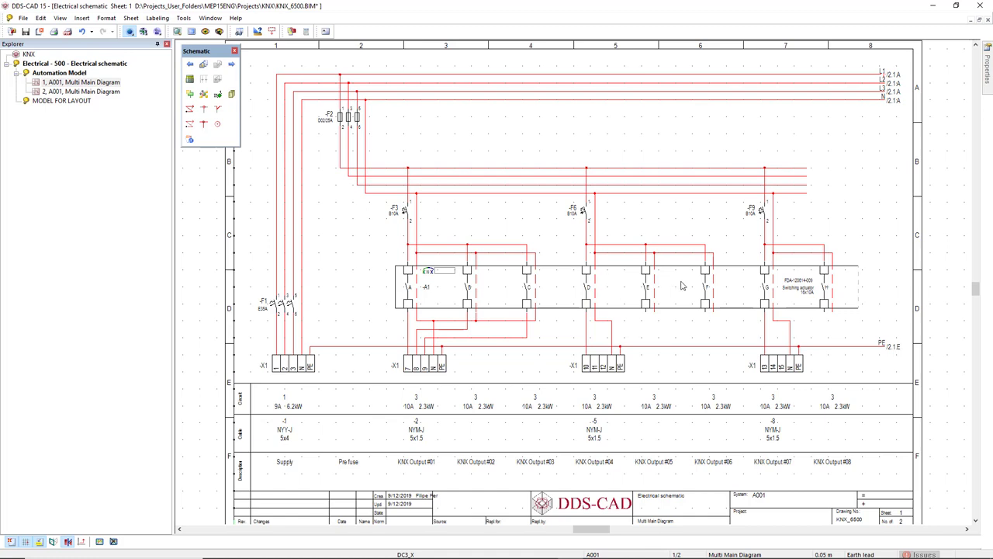
- Switch the F6 row's E5 component to wiring symbol FDE-120215-007, covering channels D–F
click(190, 78)
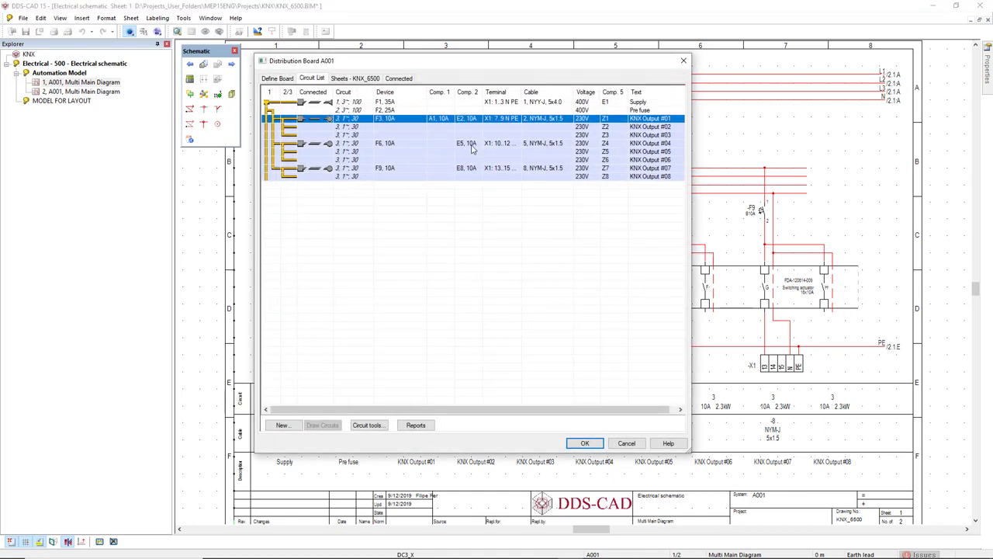
double_click(471, 149)
click(622, 317)
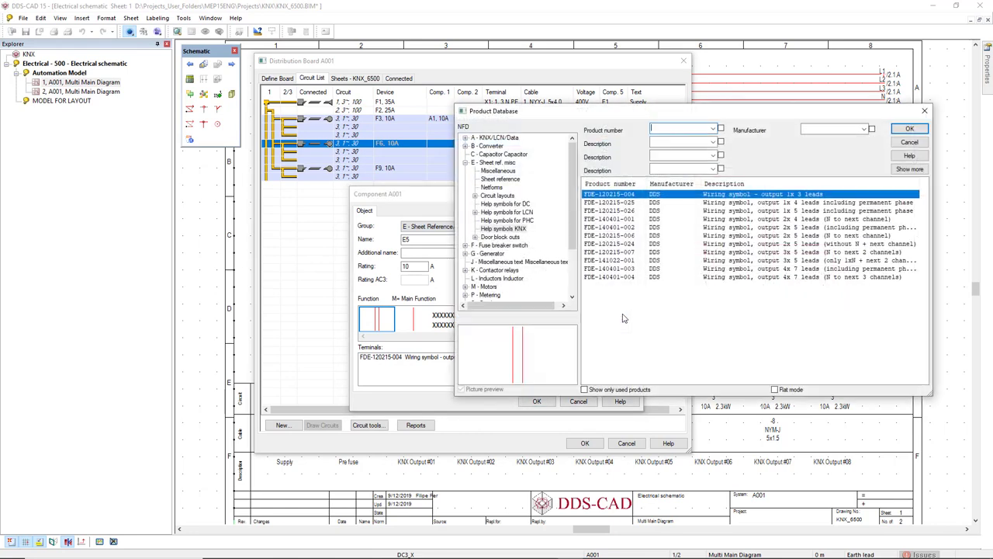
click(841, 254)
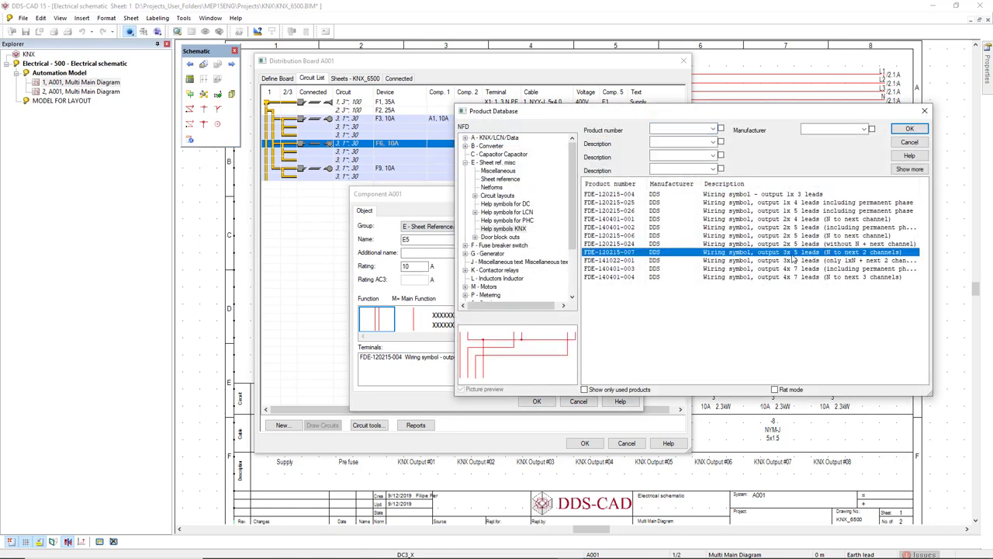
click(910, 128)
click(536, 401)
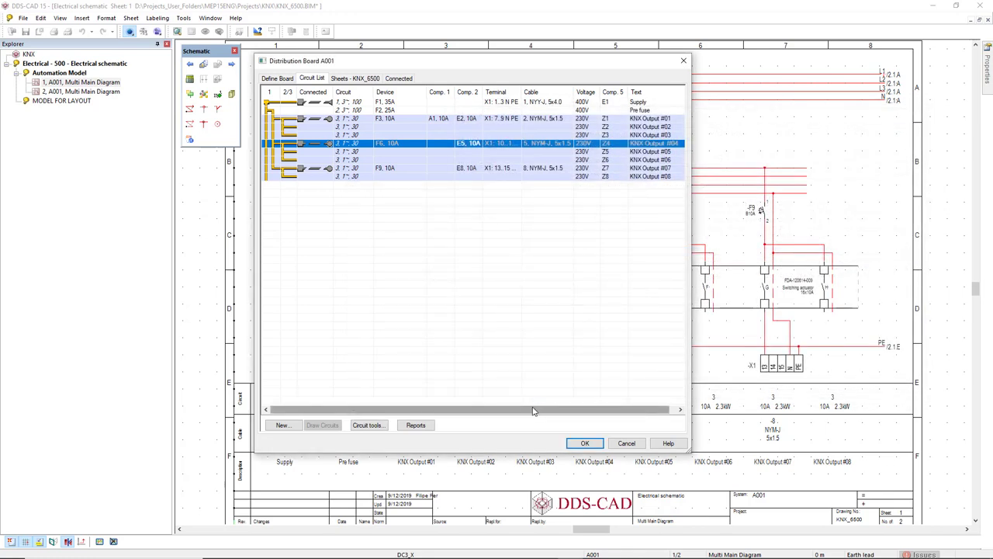
click(583, 443)
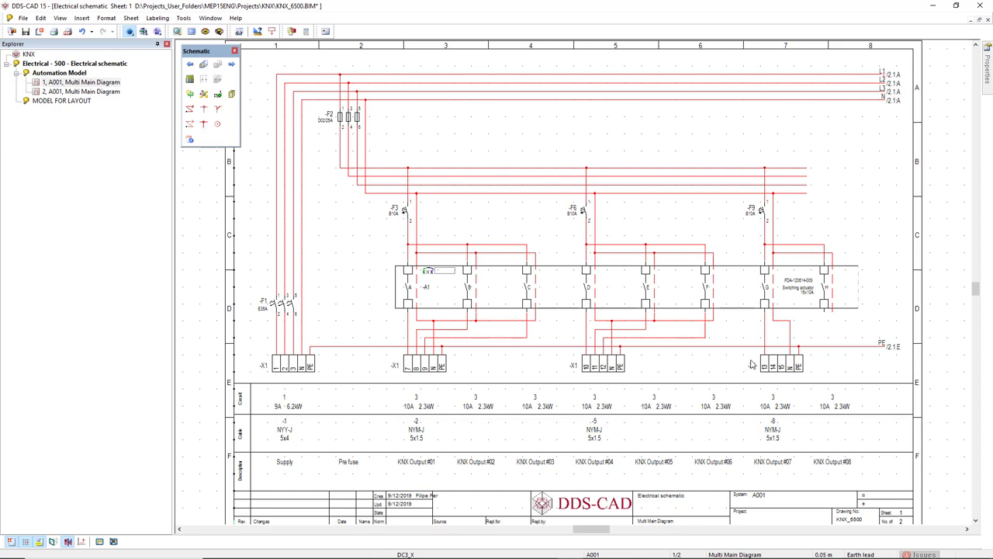
- Set the F9 row's E8 component to the two-channel wiring symbol FDE-120215-006
click(190, 79)
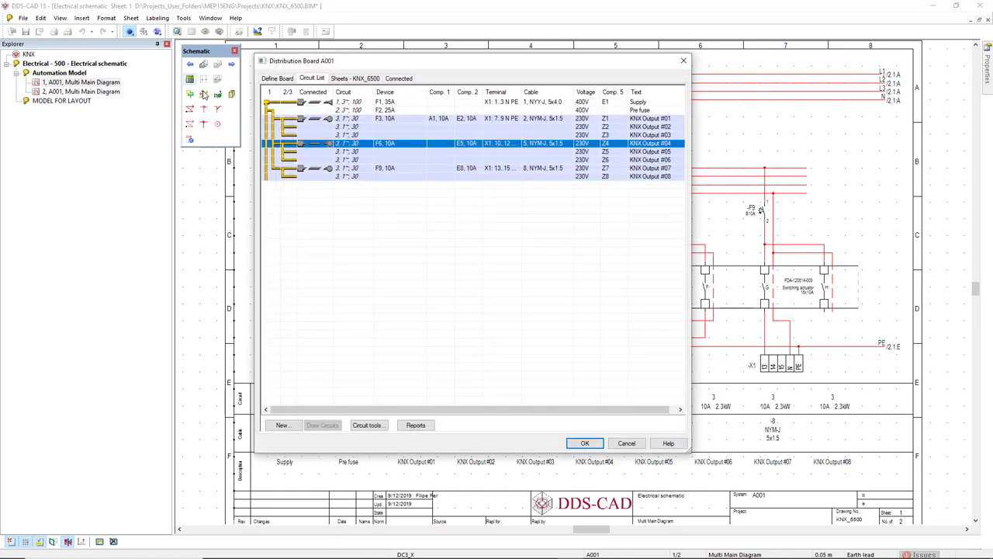
double_click(473, 169)
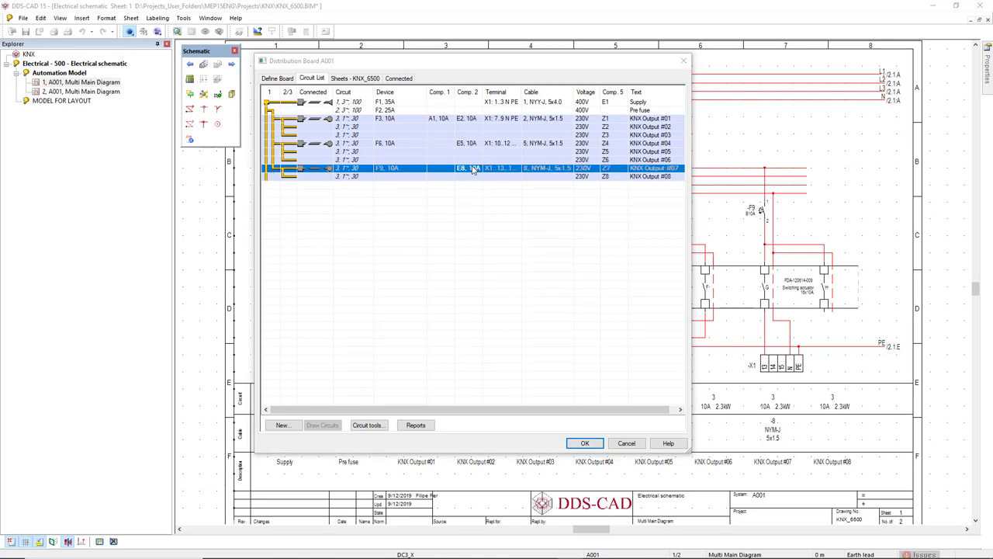
click(609, 316)
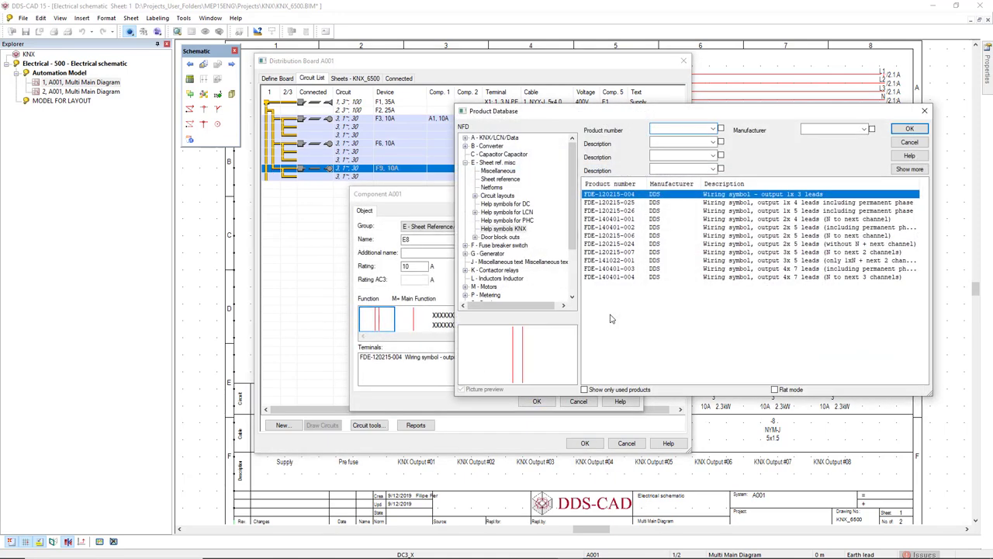
click(797, 228)
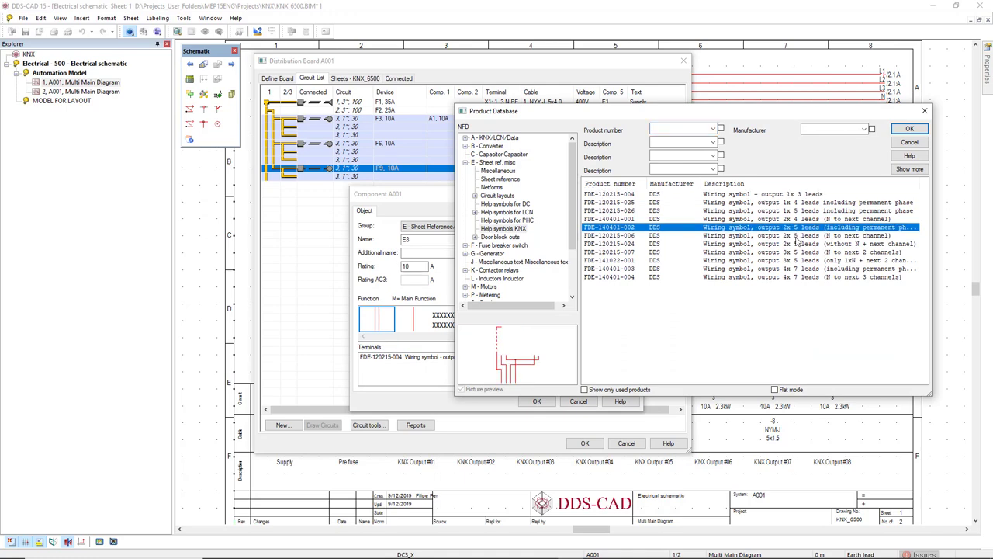
click(797, 236)
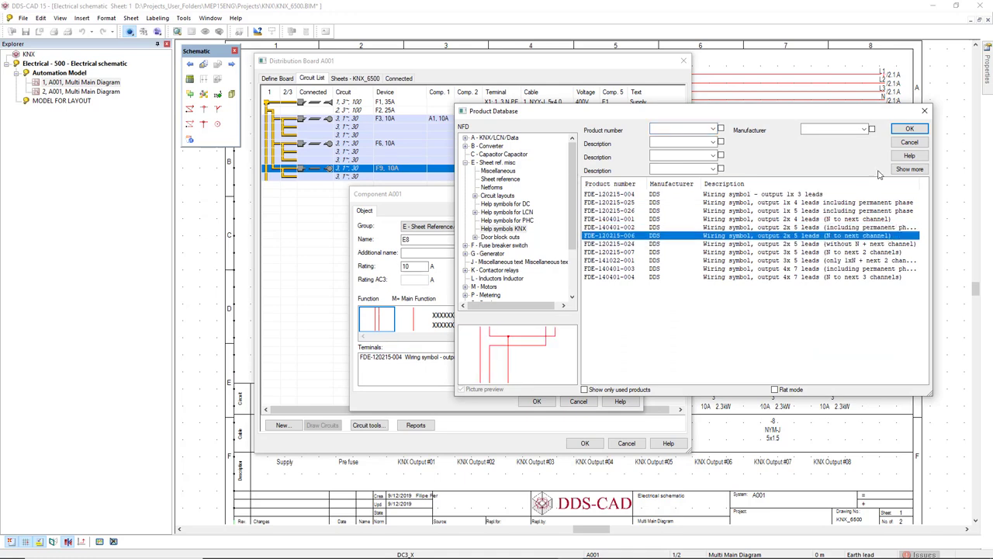
click(910, 129)
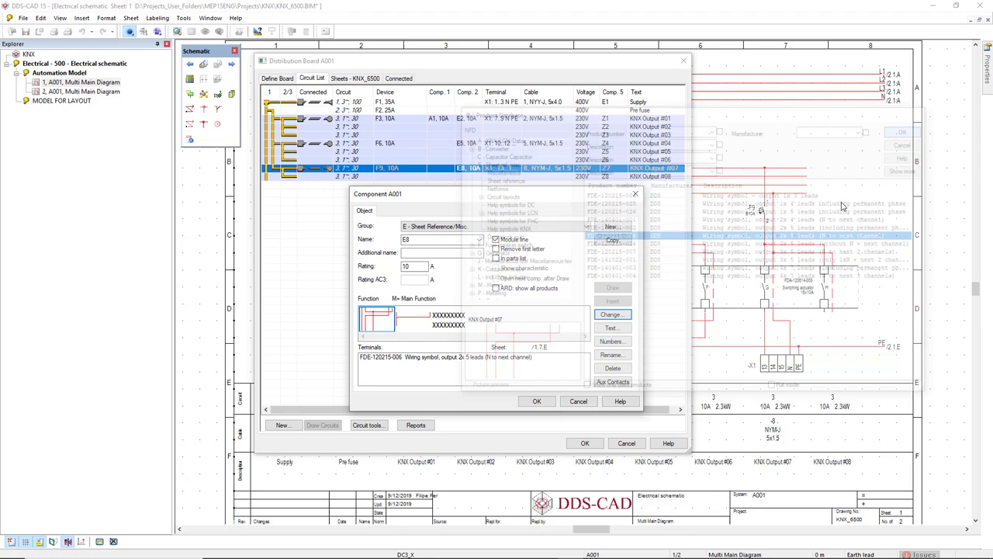
click(547, 402)
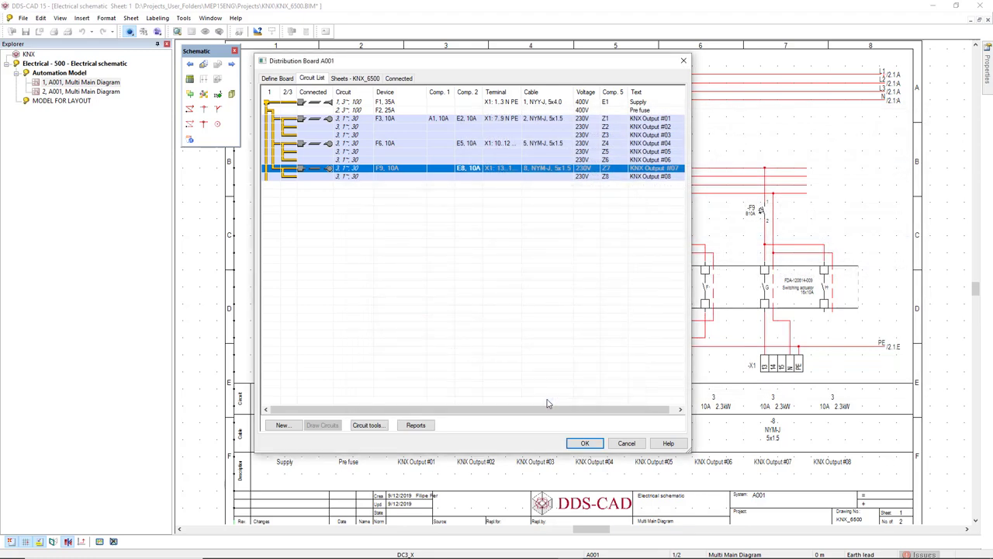
click(586, 443)
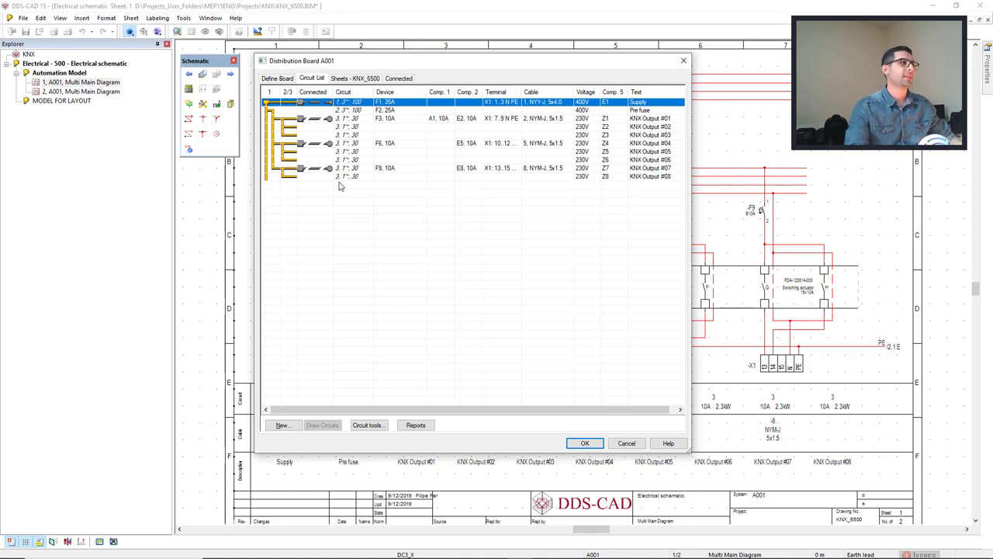
- Copy the F2 pre-fuse and F3 output group, adding F4 and circuits Z9–Z16
click(315, 120)
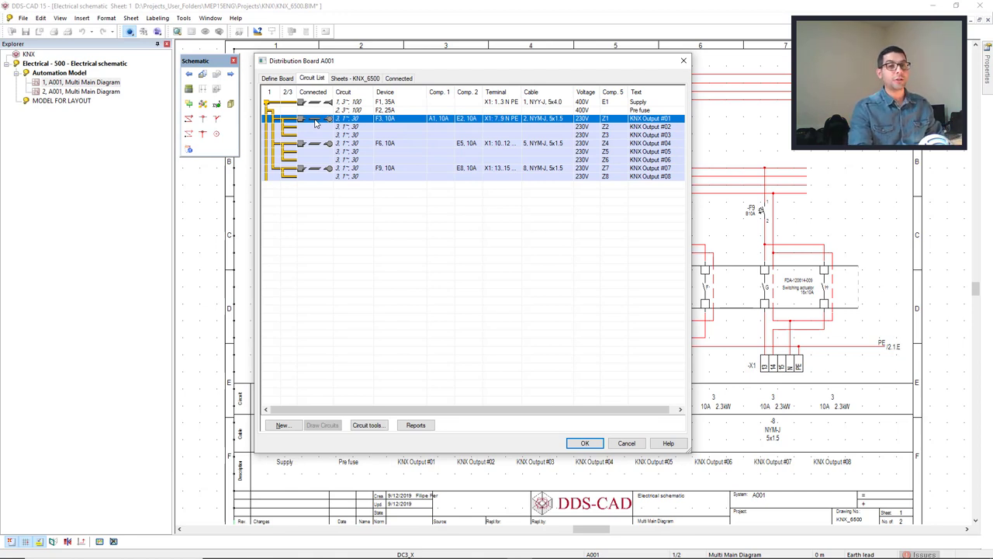
ctrl+click(315, 113)
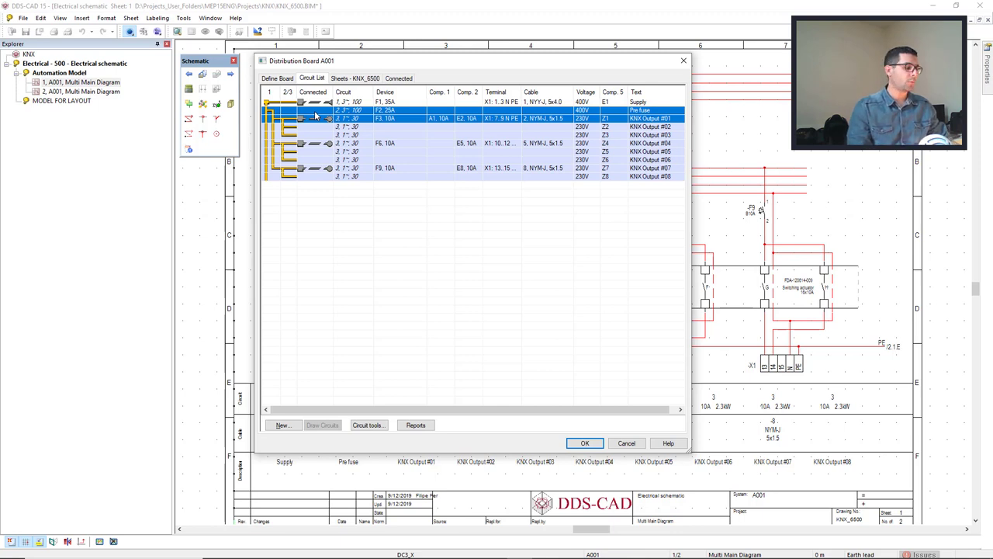
key(ctrl+v)
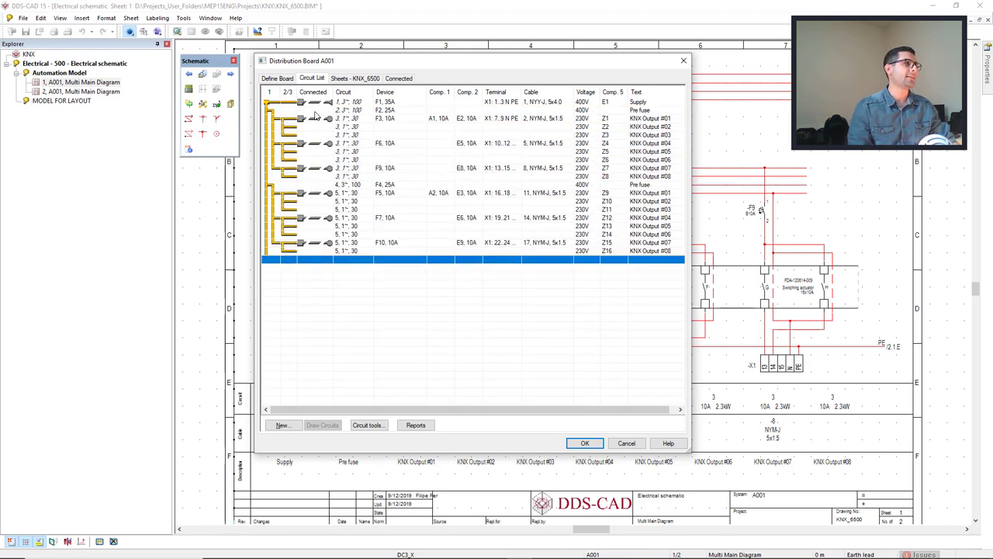